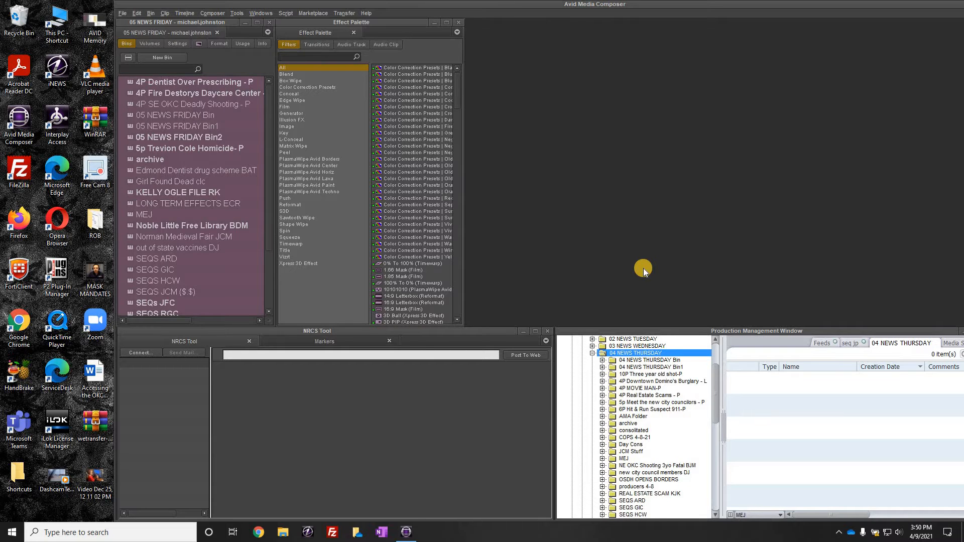
# Step: Browse the OKC AVID Archive (J:) drive in File Explorer and open its 2021-4 folder
pyautogui.click(282, 535)
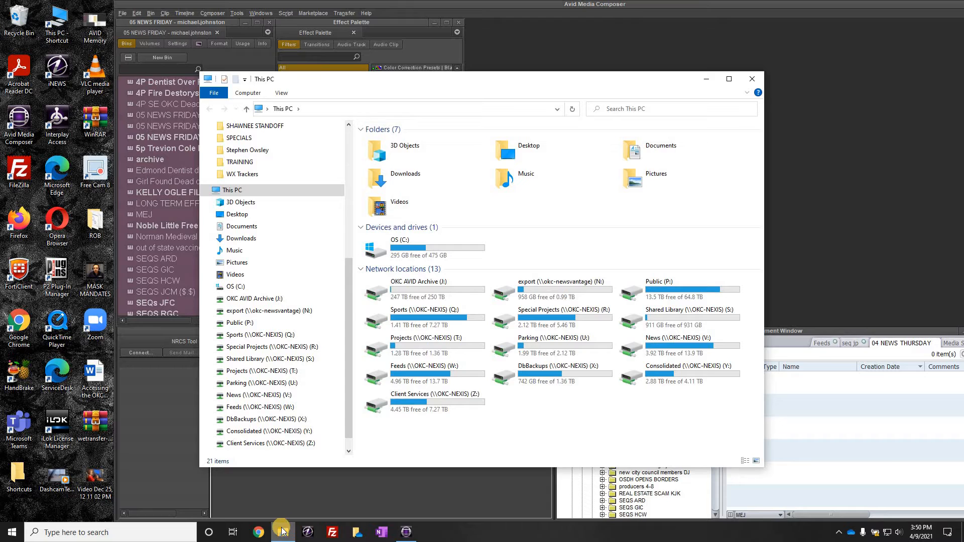
pyautogui.doubleClick(417, 288)
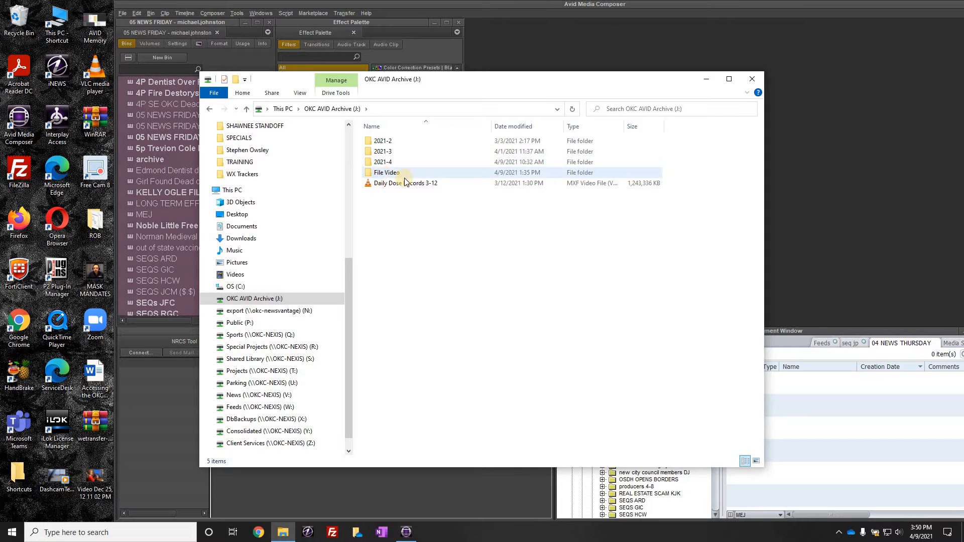
pyautogui.doubleClick(385, 173)
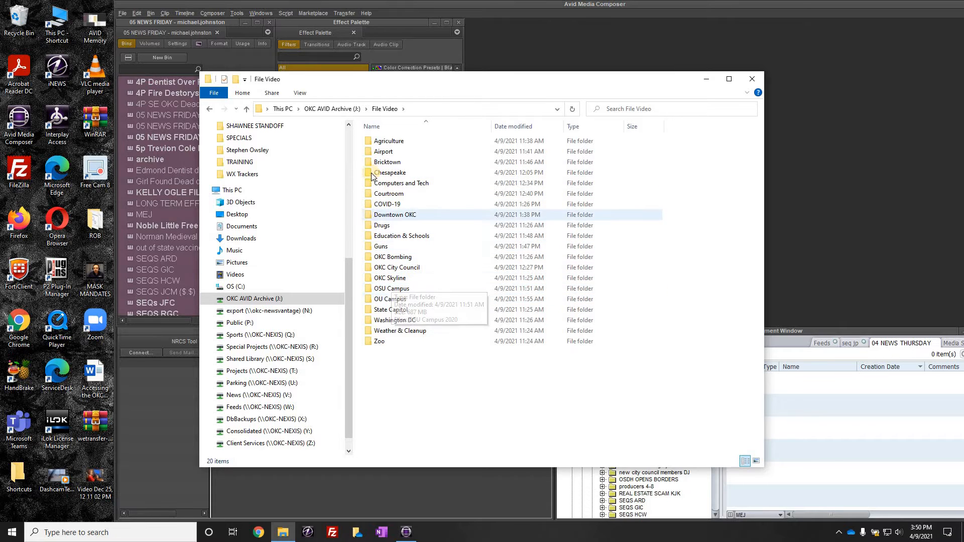
pyautogui.click(210, 109)
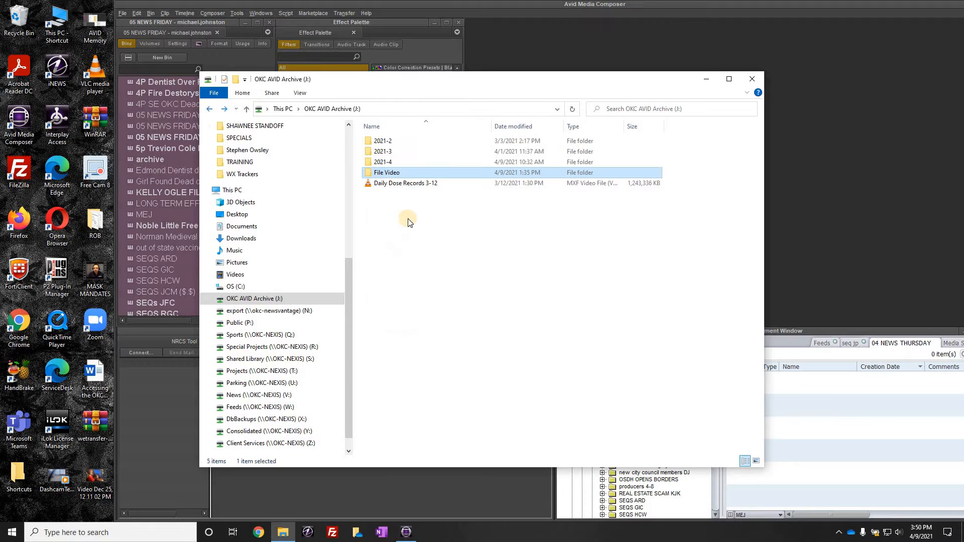
pyautogui.click(409, 219)
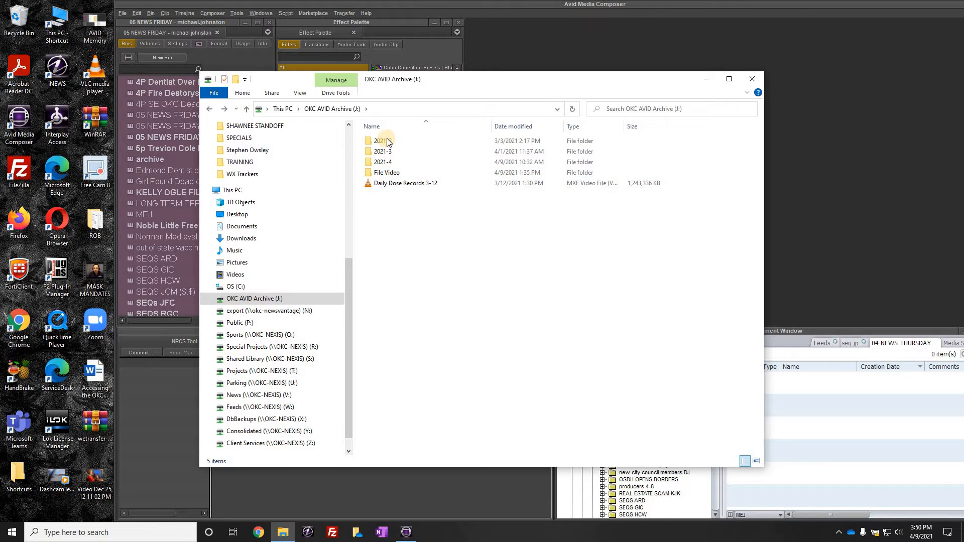
pyautogui.doubleClick(399, 164)
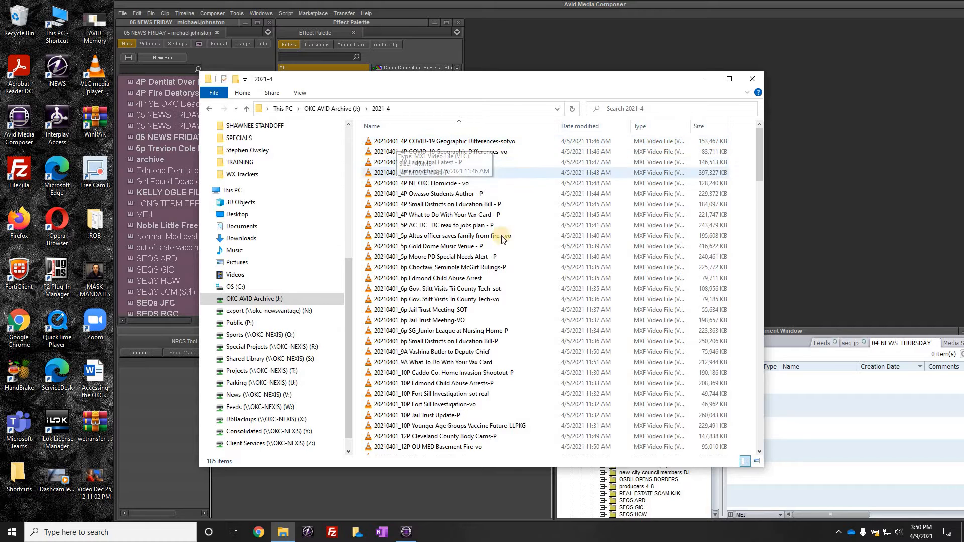
# Step: Scroll through the MXF clip list in the 2021-4 folder, then close File Explorer
pyautogui.scroll(-4, 762, 183)
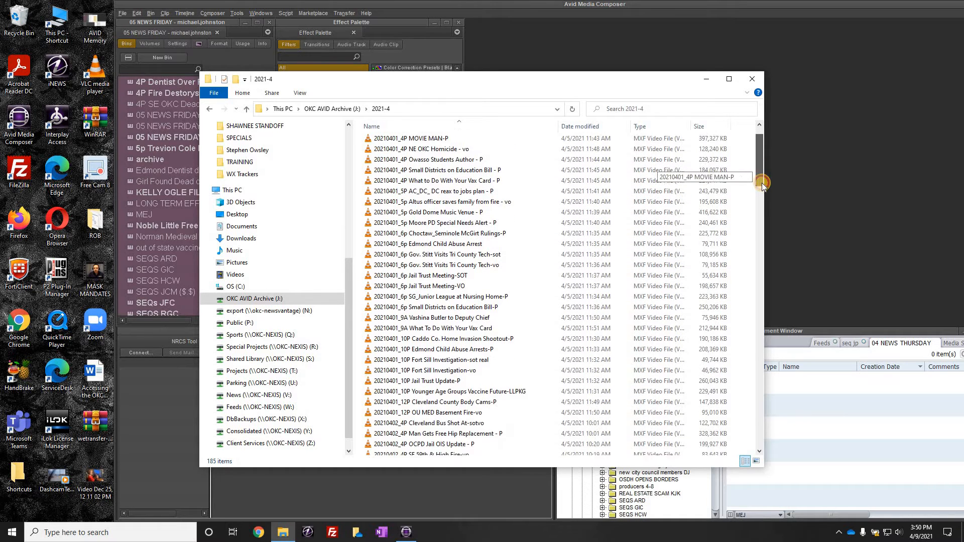
pyautogui.scroll(-20, 760, 264)
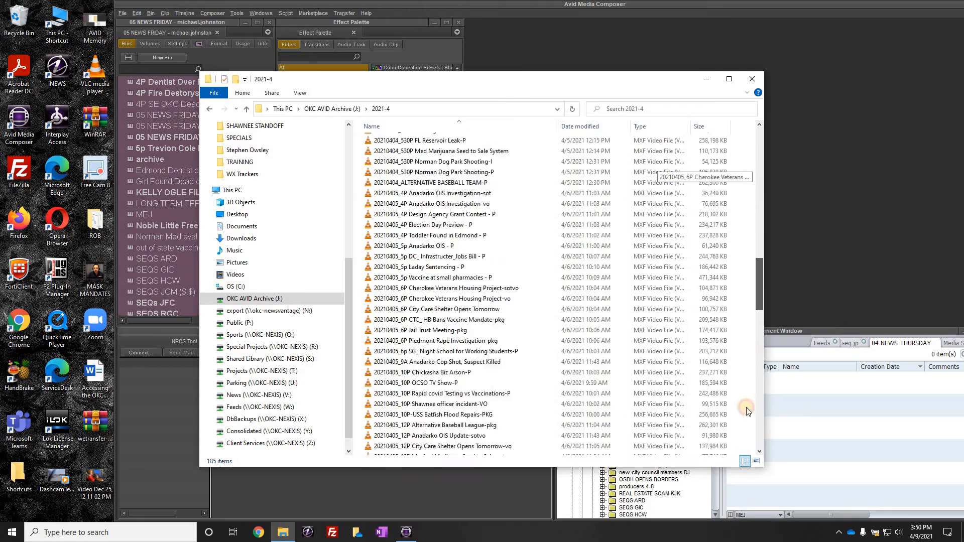
pyautogui.scroll(-2, 744, 460)
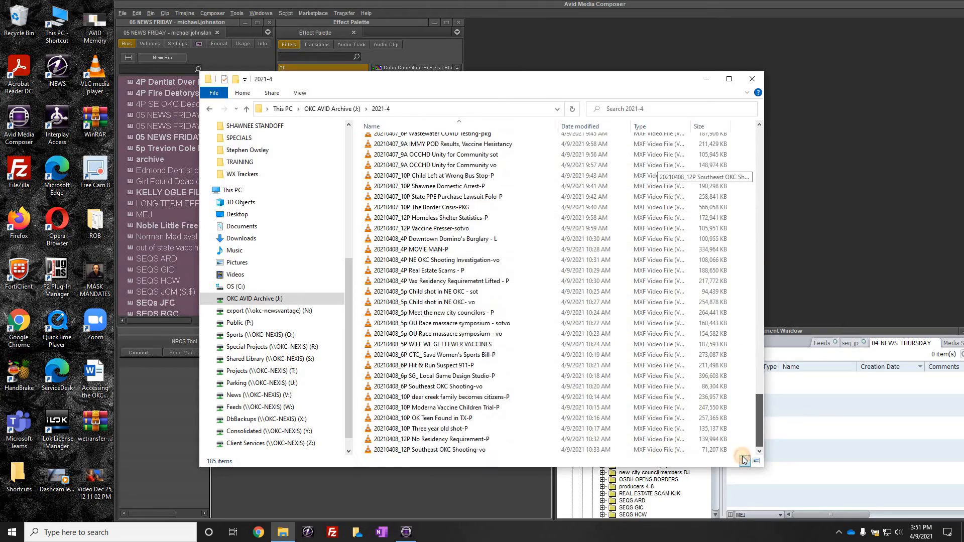
pyautogui.click(741, 442)
pyautogui.scroll(20, 740, 428)
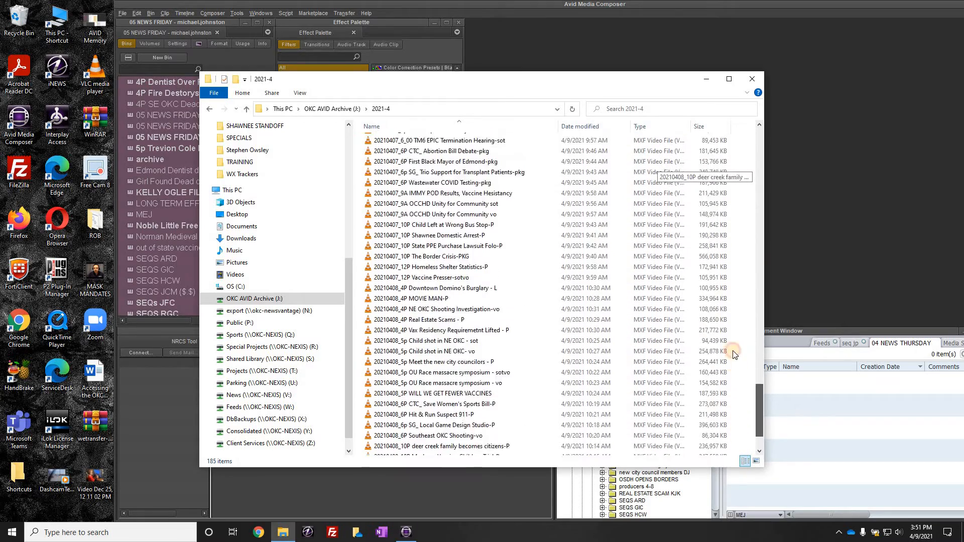
pyautogui.scroll(6, 419, 160)
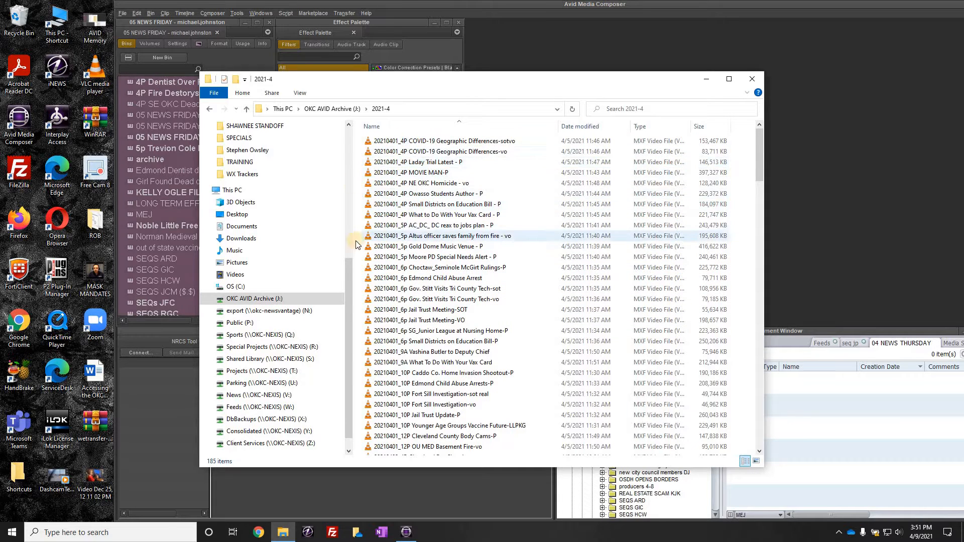
pyautogui.click(753, 79)
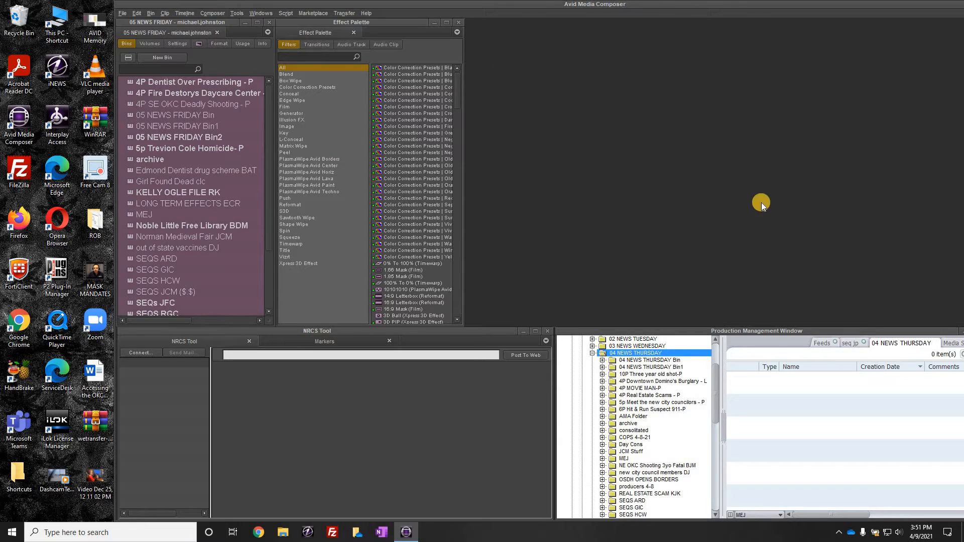
# Step: Open the Day CONS bin from Projects (T:) > News Projects > 04 NEWS THURSDAY
pyautogui.click(123, 14)
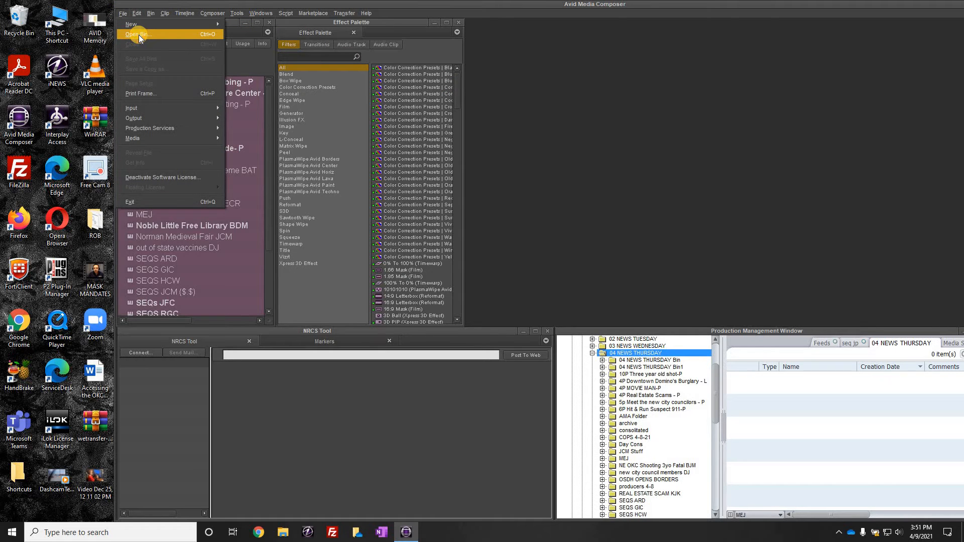
pyautogui.click(139, 34)
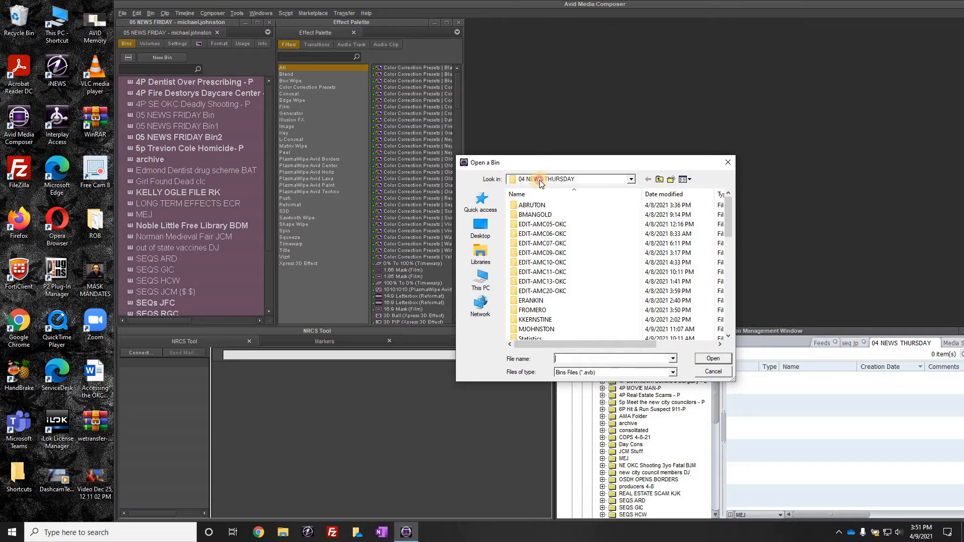
pyautogui.click(539, 180)
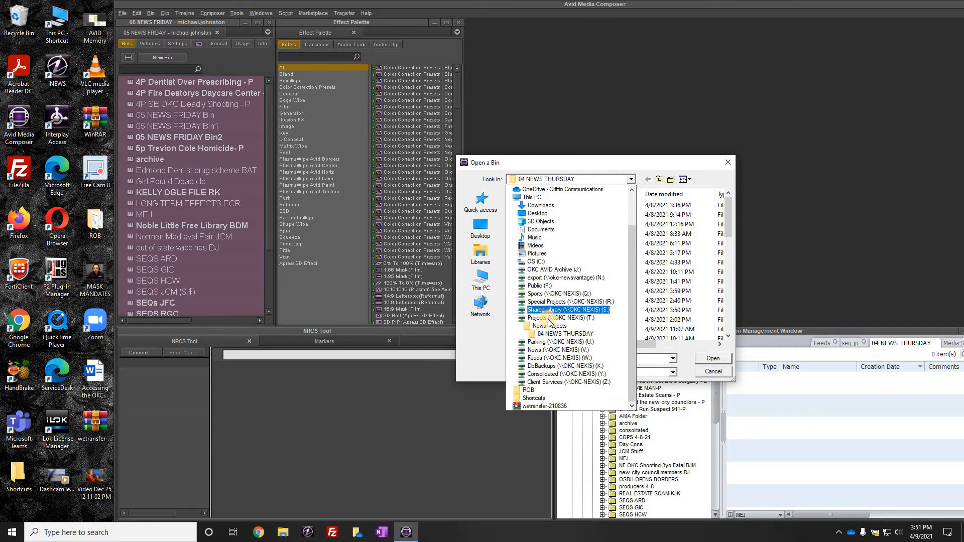
pyautogui.click(545, 318)
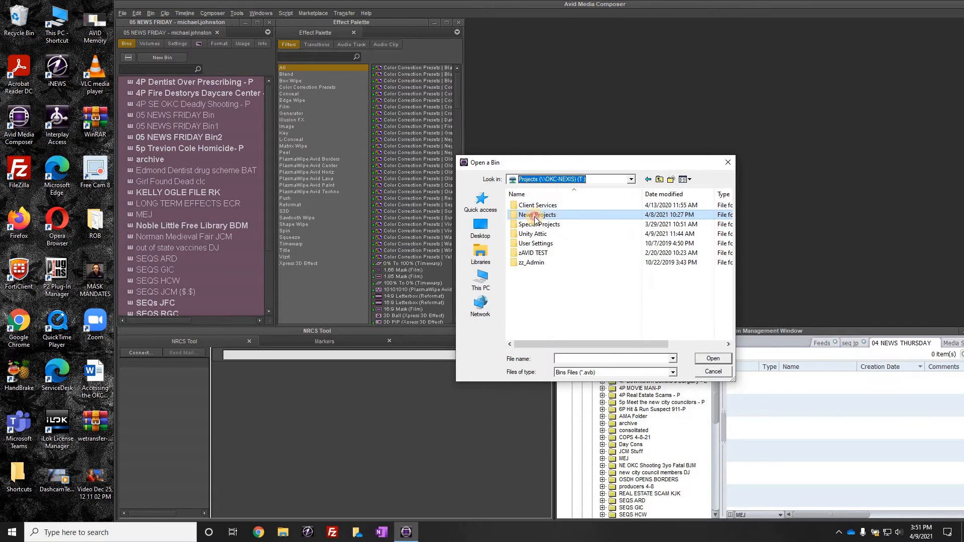
pyautogui.doubleClick(537, 216)
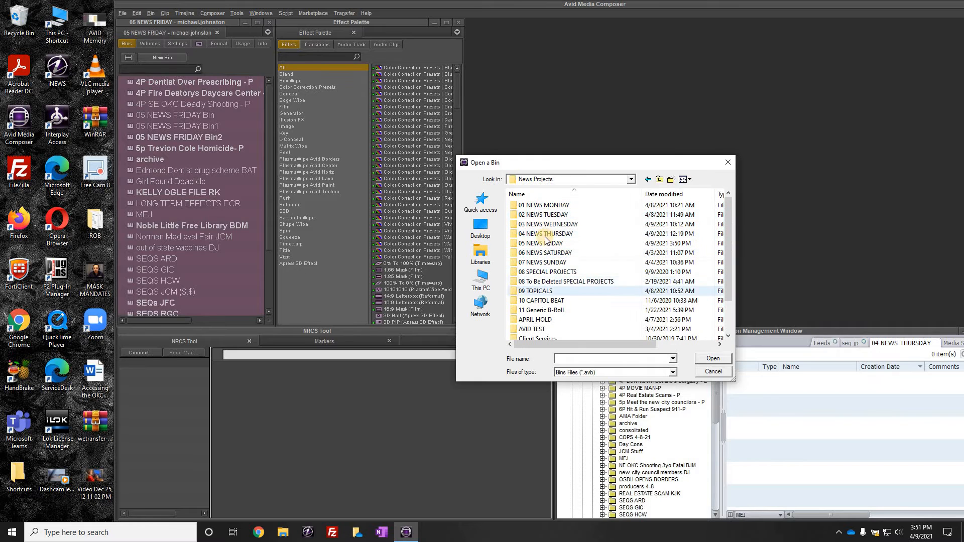
pyautogui.click(554, 236)
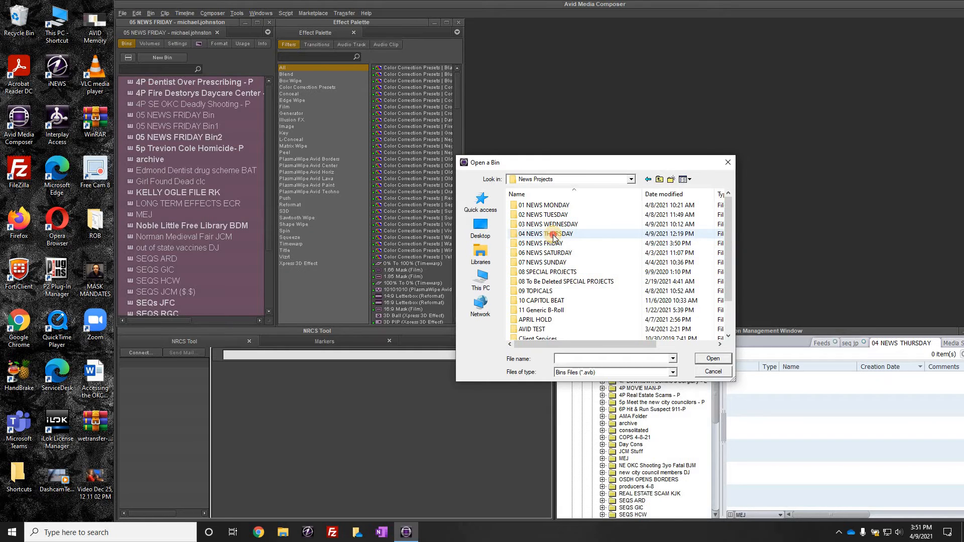
pyautogui.doubleClick(554, 236)
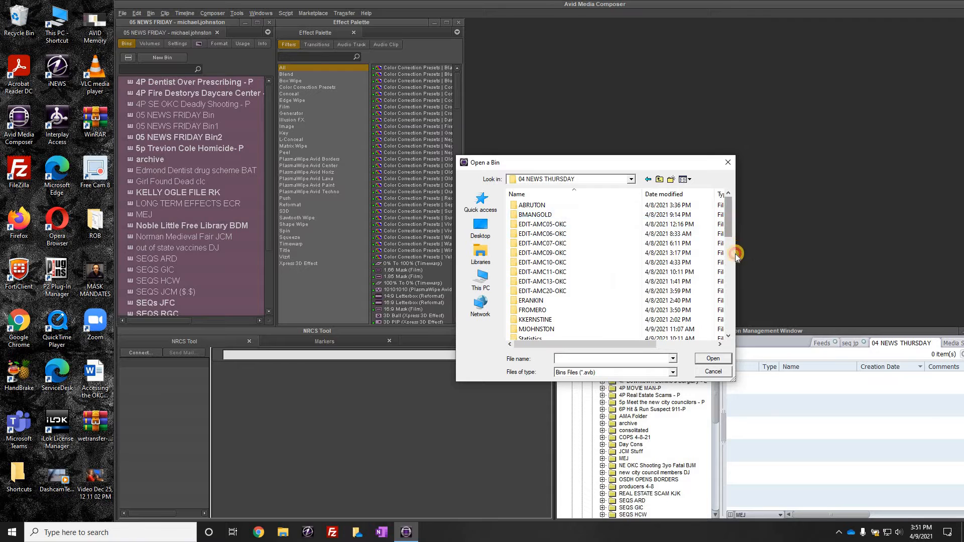
pyautogui.scroll(-4, 735, 254)
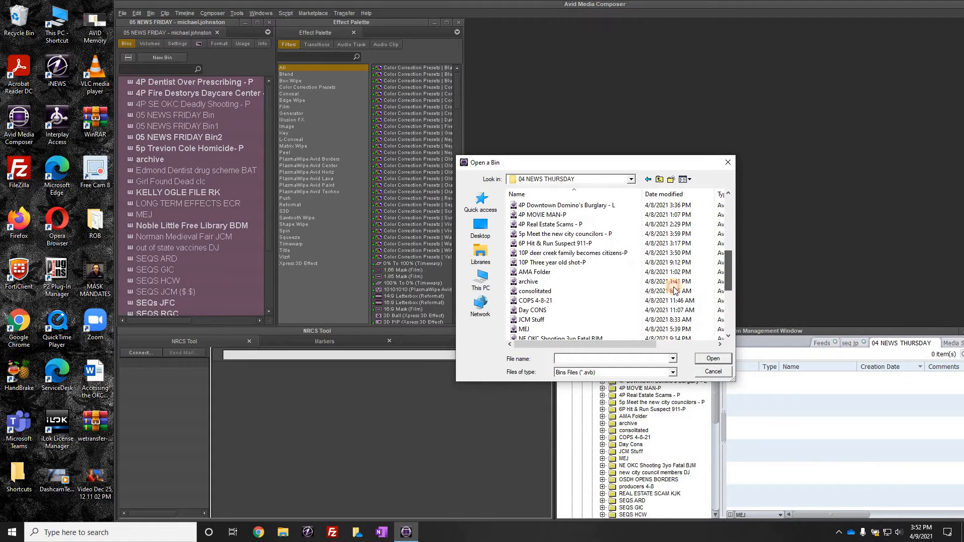
pyautogui.moveTo(674, 288); pyautogui.dragTo(643, 291)
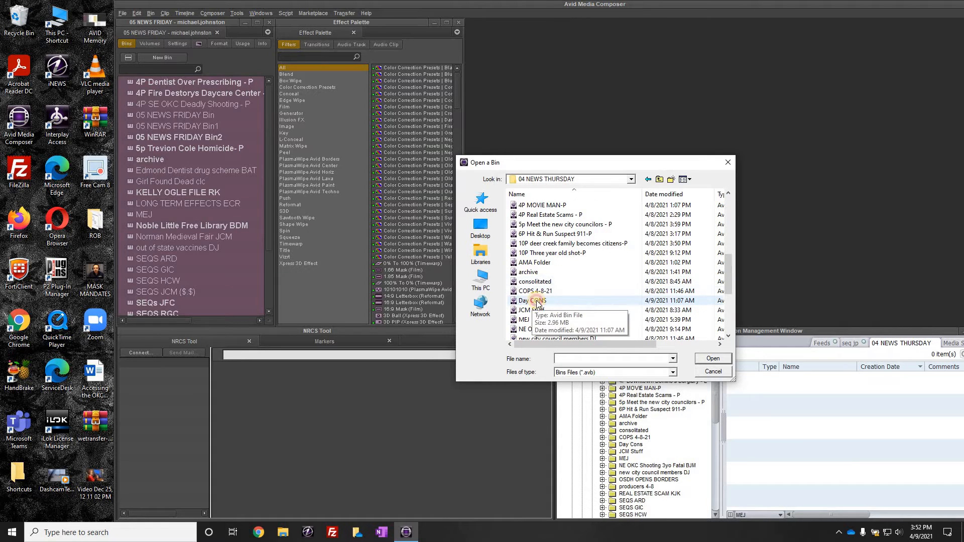
pyautogui.doubleClick(533, 301)
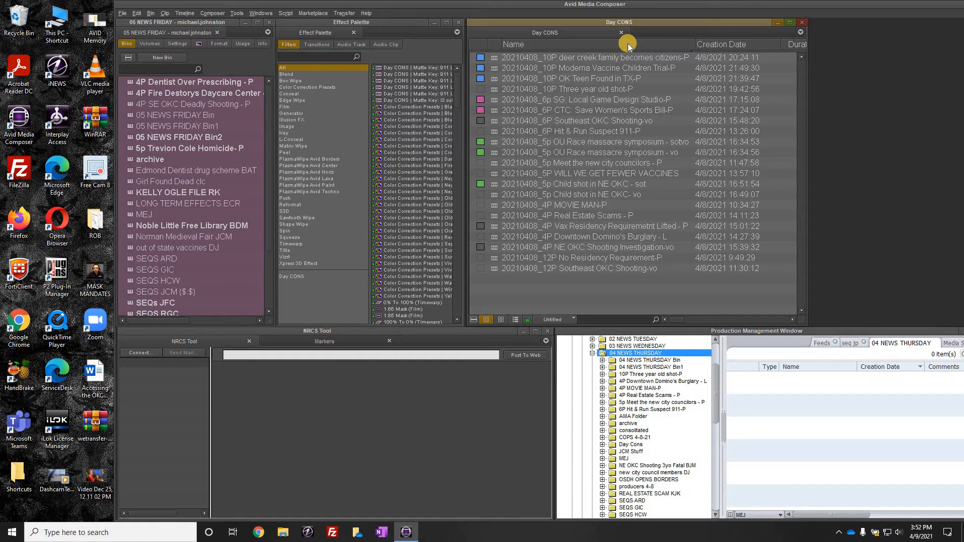
# Step: Select all clips in the Day CONS bin and choose Export to File for them
pyautogui.click(496, 59)
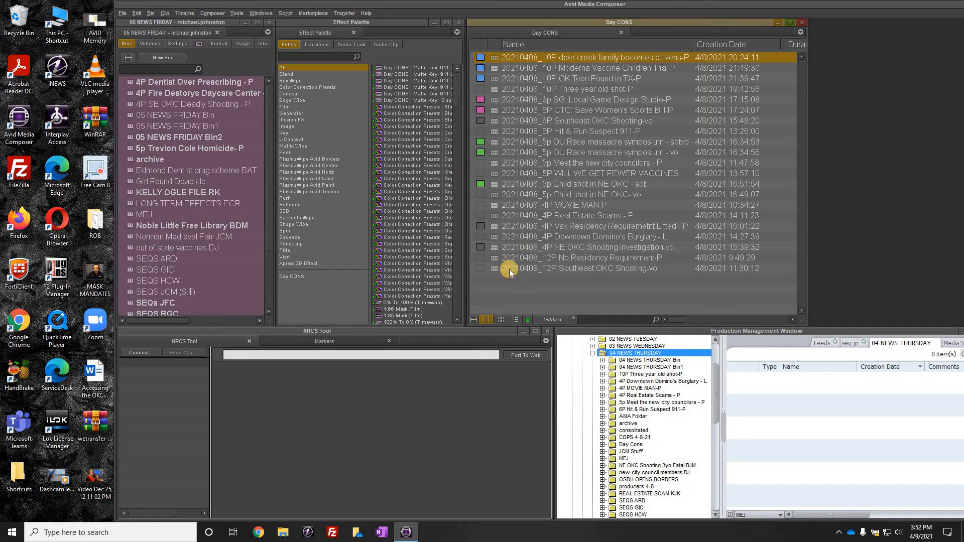
pyautogui.keyDown('shift'); pyautogui.click(493, 270); pyautogui.keyUp('shift')
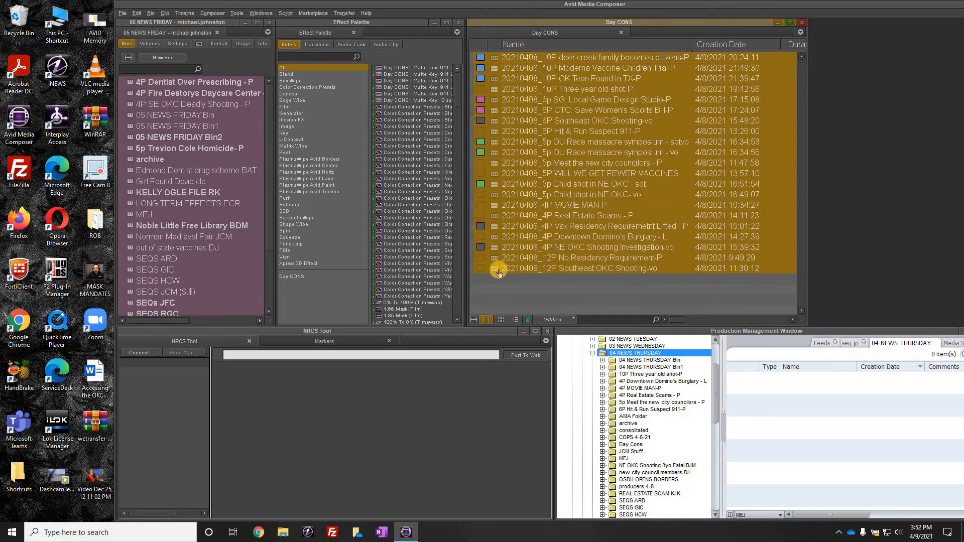
pyautogui.rightClick(493, 242)
pyautogui.moveTo(523, 102)
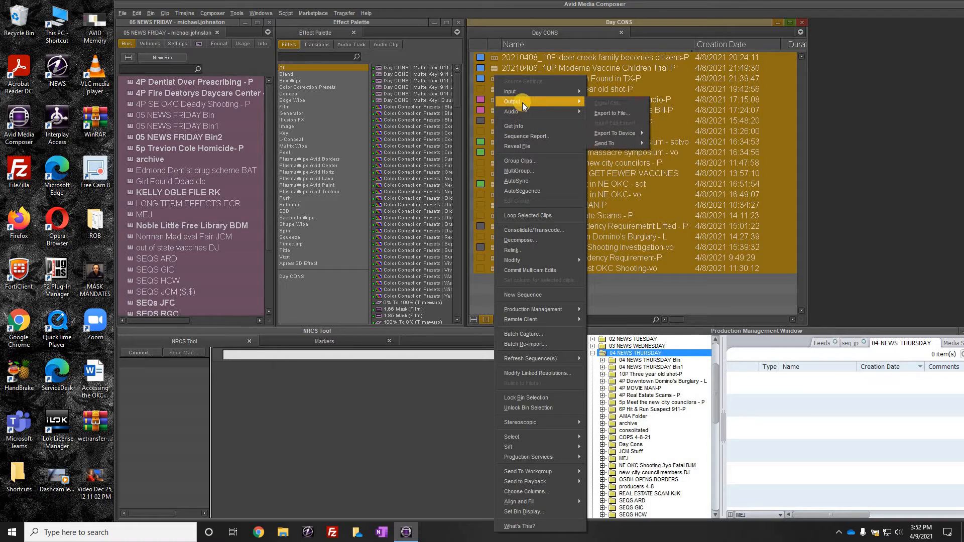
pyautogui.click(603, 113)
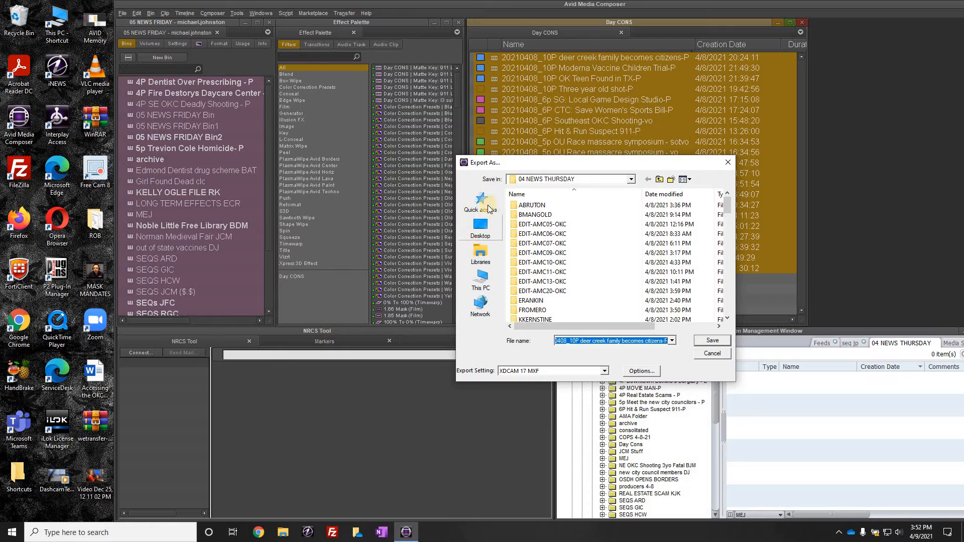
# Step: Set the export destination to the 2021-4 folder on the OKC AVID Archive (J:) drive
pyautogui.click(481, 281)
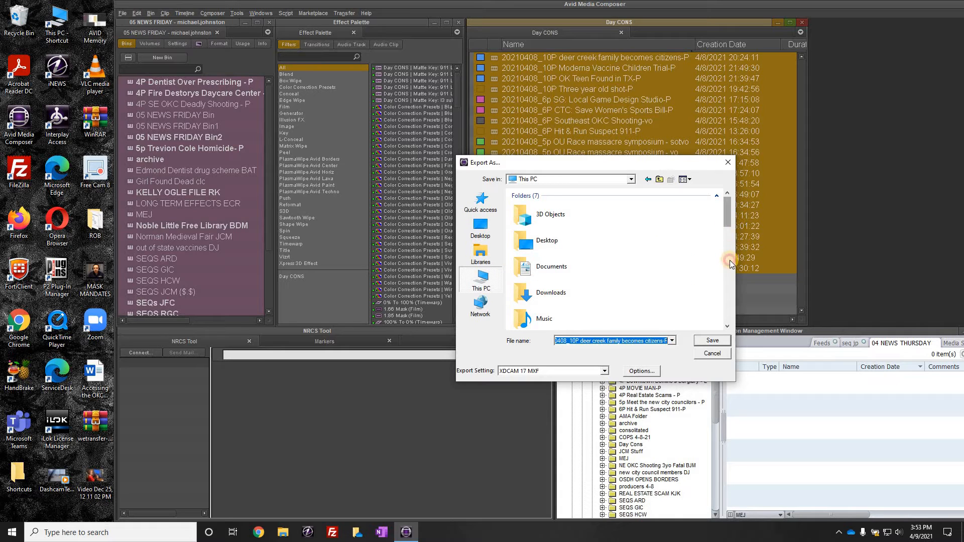
pyautogui.click(730, 261)
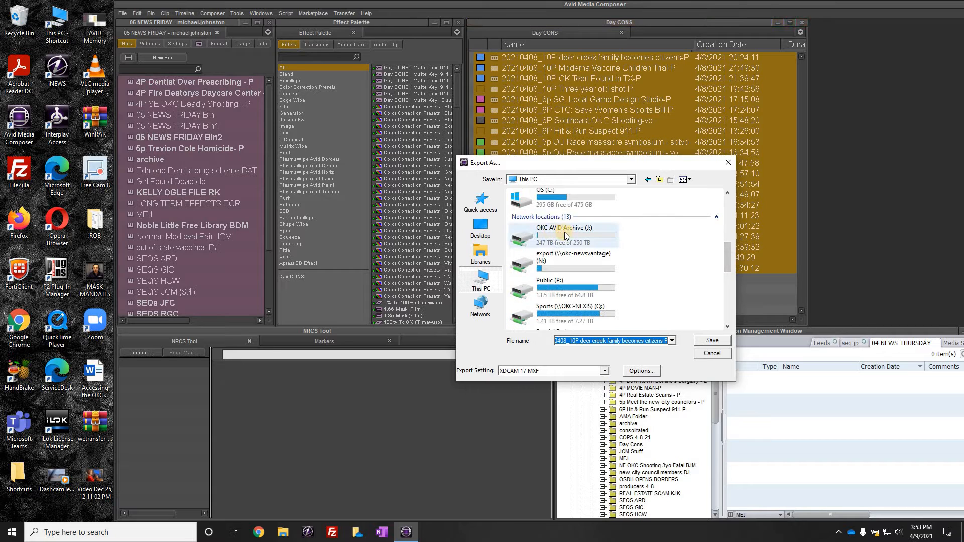
pyautogui.doubleClick(554, 235)
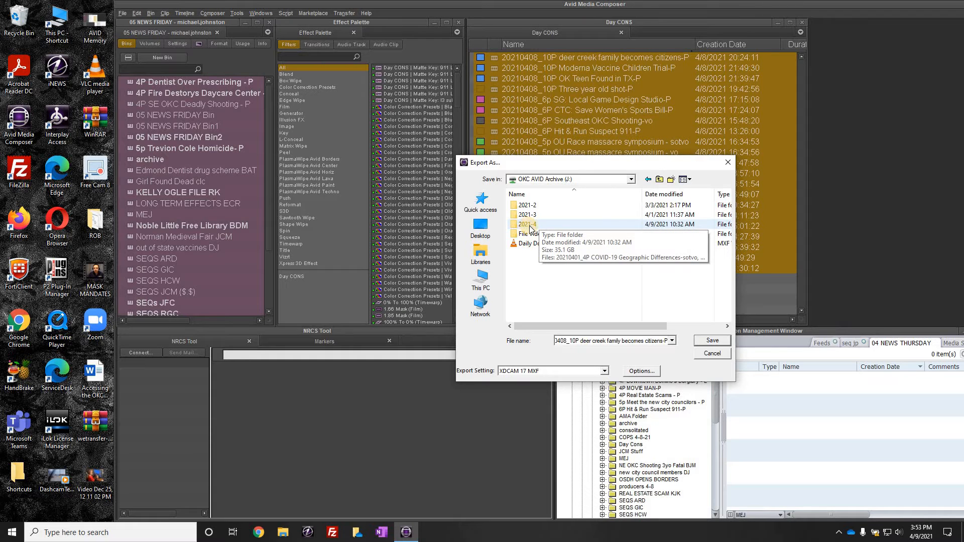
pyautogui.click(533, 280)
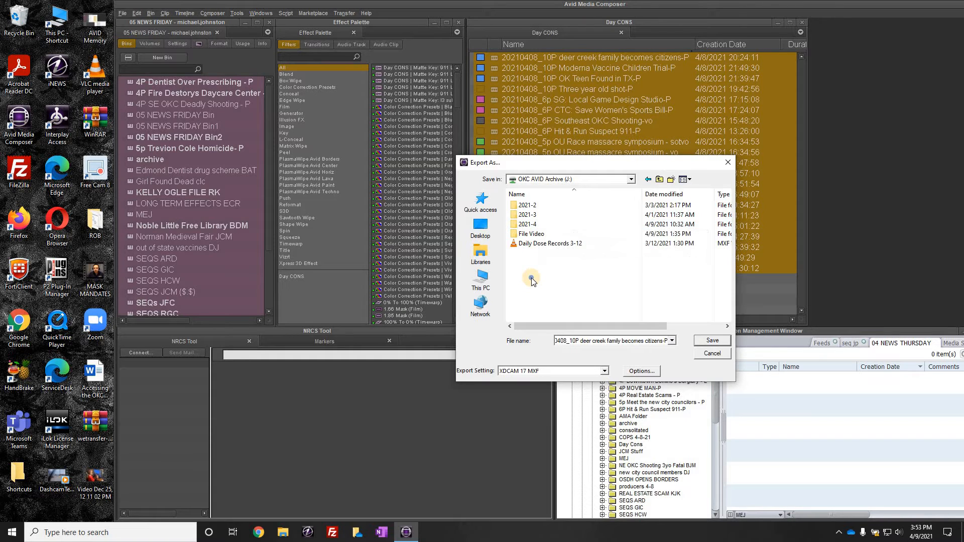
pyautogui.rightClick(533, 281)
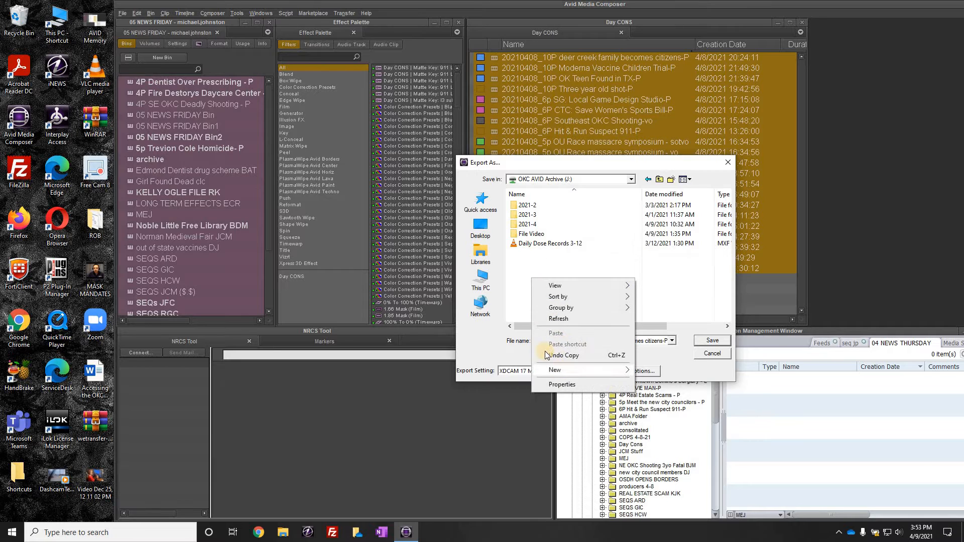
pyautogui.click(526, 269)
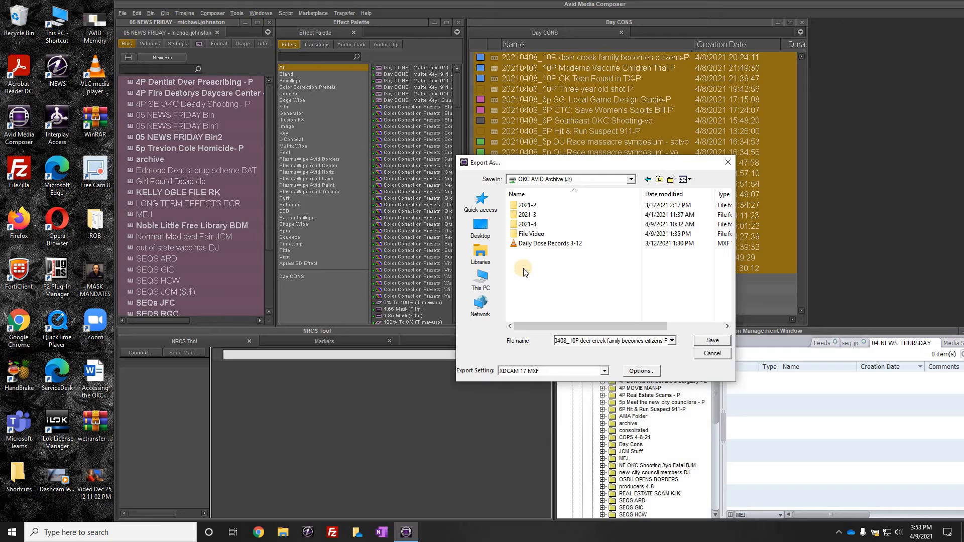
pyautogui.doubleClick(525, 224)
pyautogui.click(713, 341)
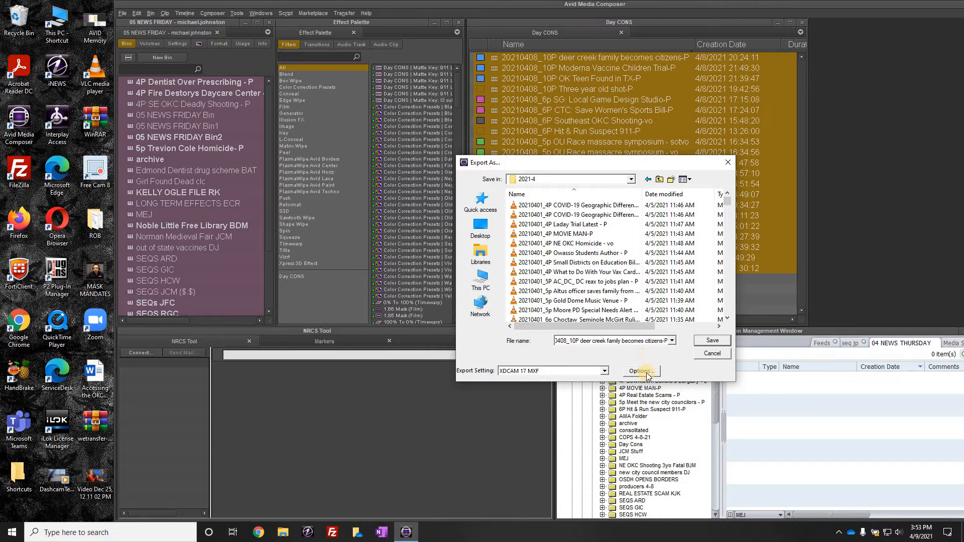
# Step: Open the export options and set the Export As format to Avid Media Processor
pyautogui.click(647, 372)
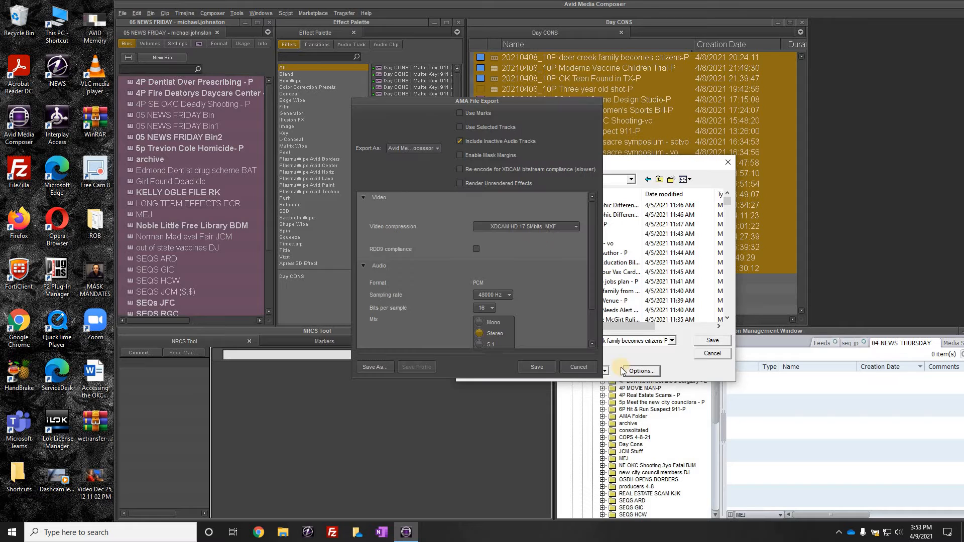
pyautogui.click(429, 150)
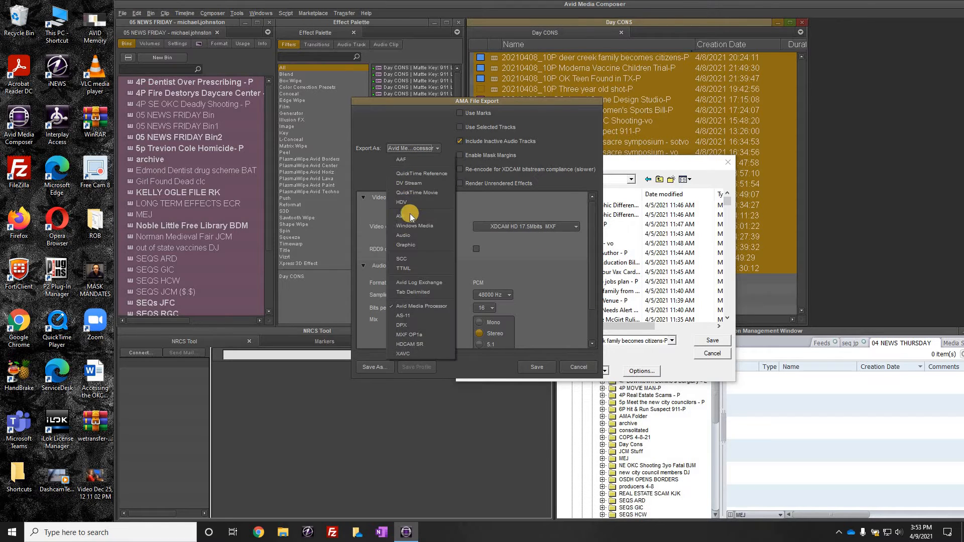
pyautogui.click(410, 203)
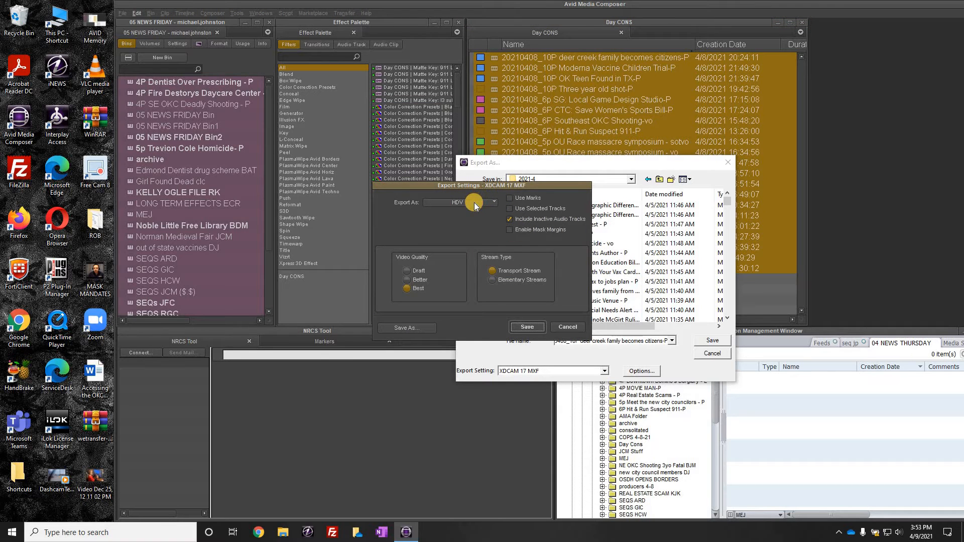
pyautogui.click(478, 201)
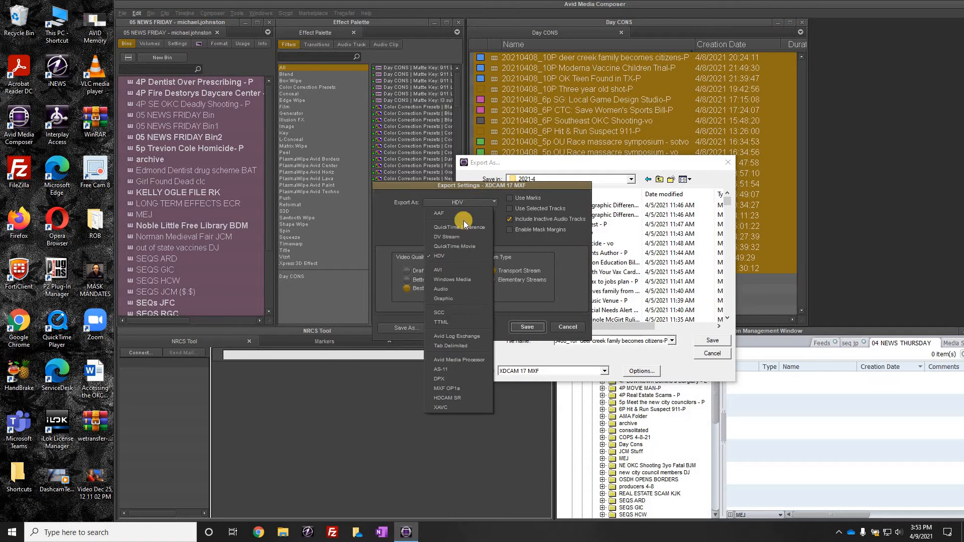
pyautogui.click(462, 359)
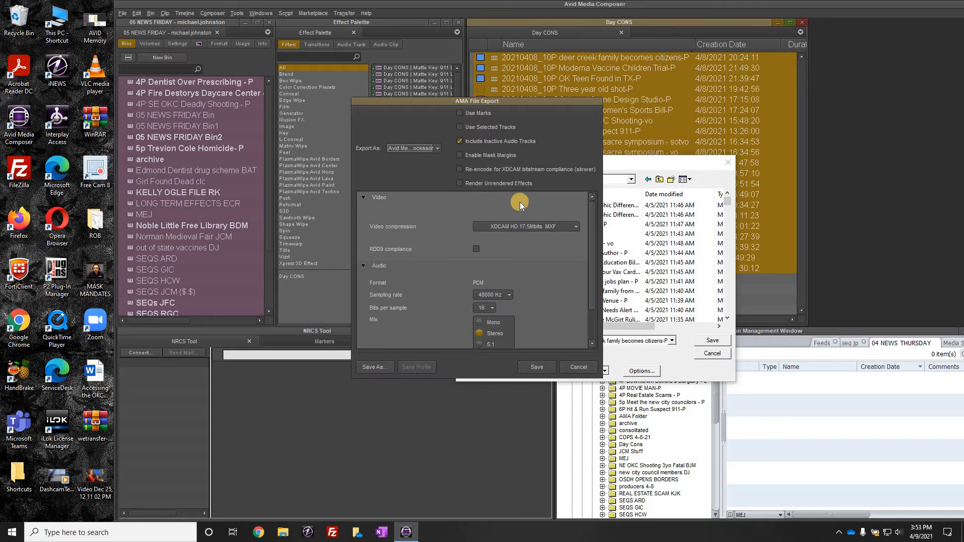
# Step: Set video compression to XDCAM HD 17.5Mbits MXF and the audio mix to Stereo, and save the export settings
pyautogui.click(529, 237)
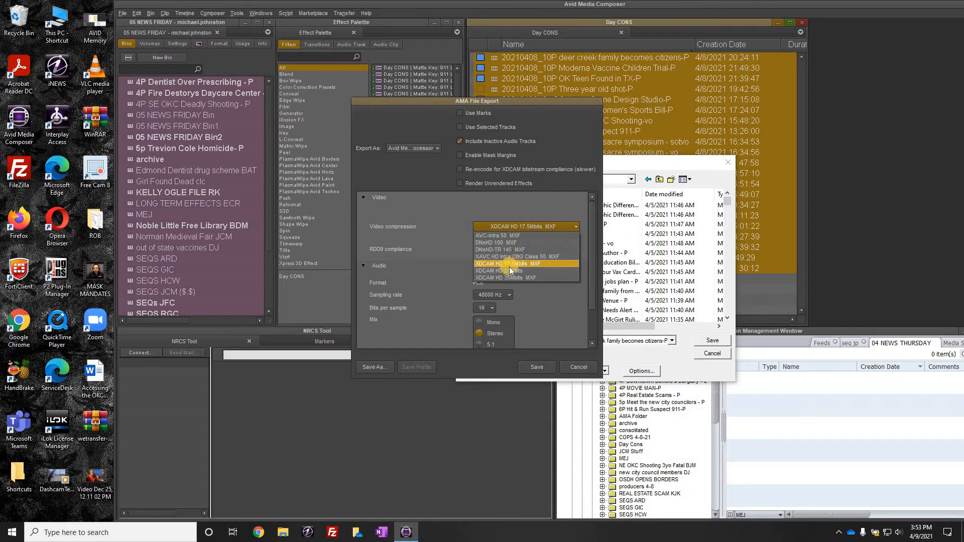
pyautogui.click(523, 264)
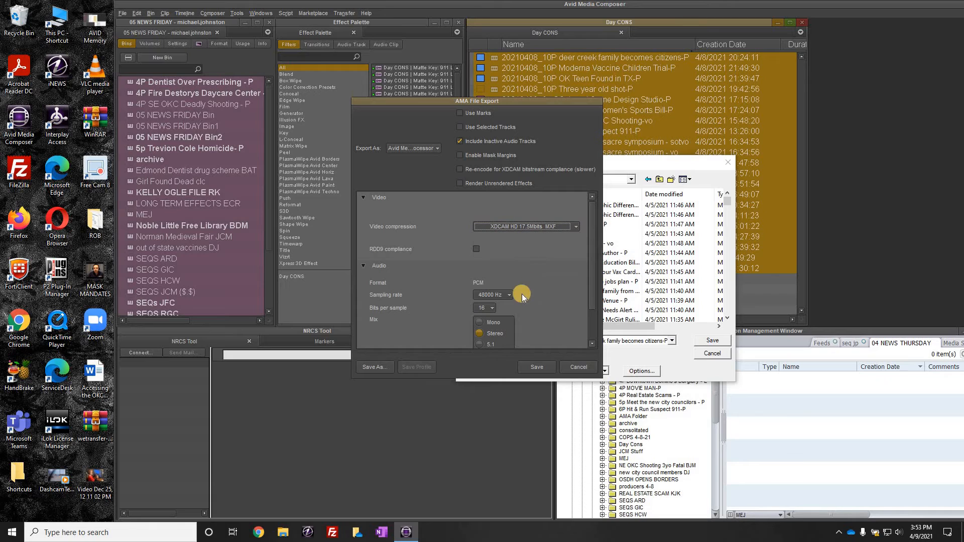
pyautogui.click(492, 308)
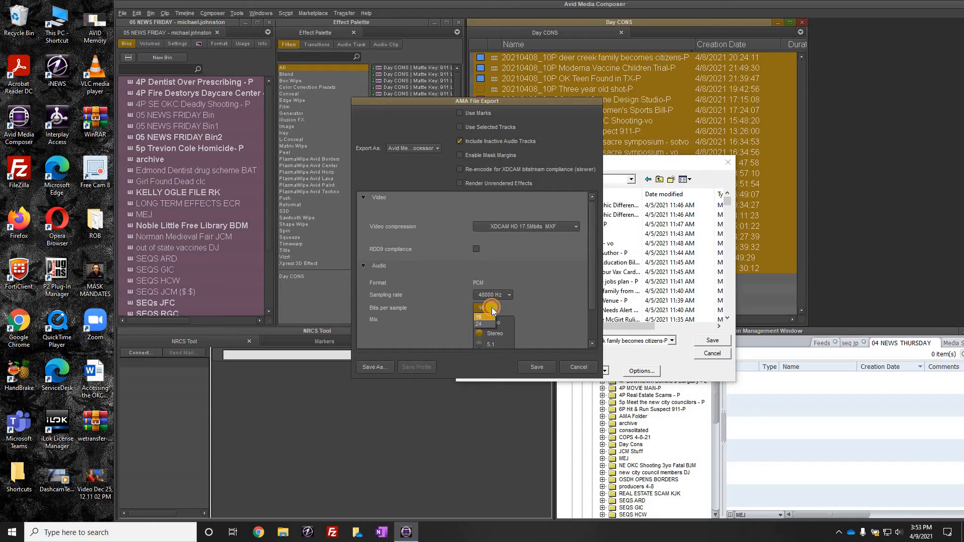
pyautogui.click(478, 332)
pyautogui.scroll(-1, 485, 295)
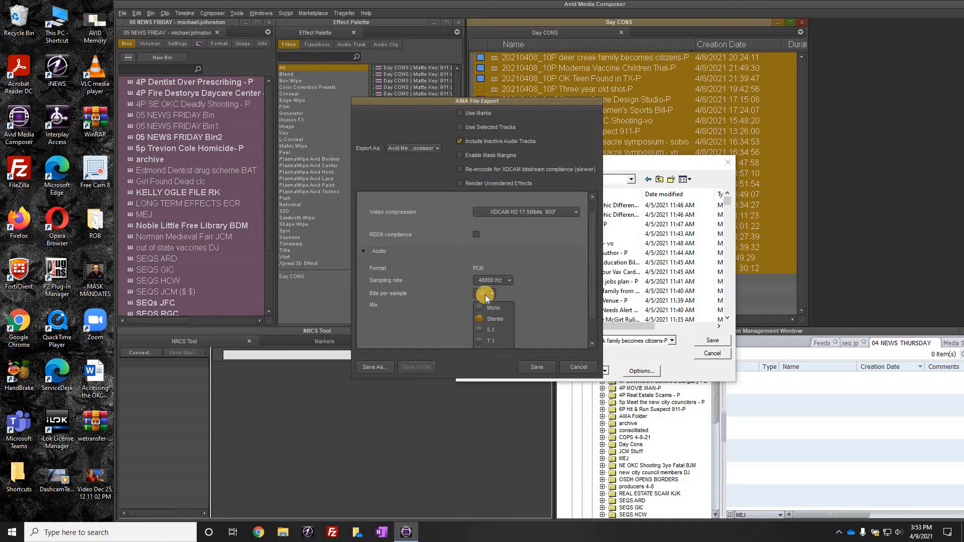
pyautogui.scroll(-2, 486, 294)
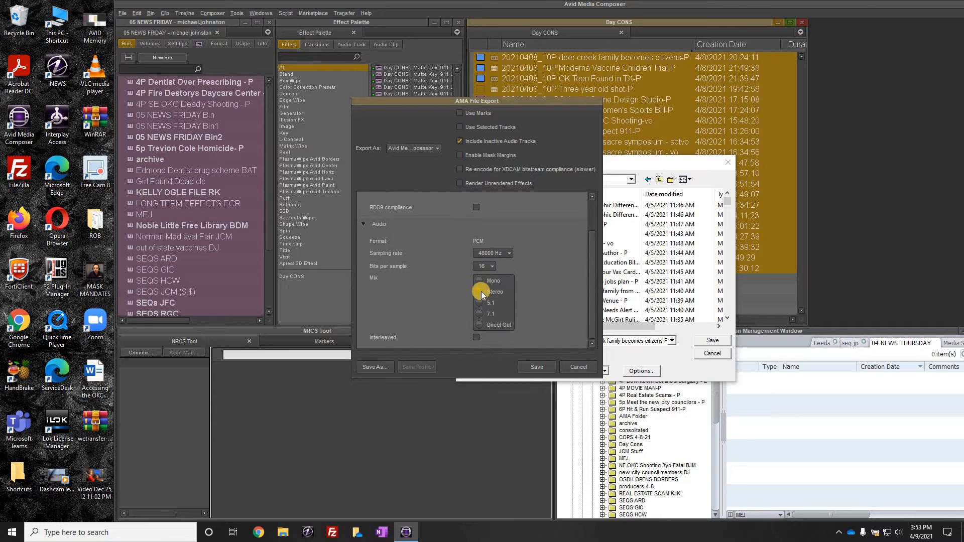
pyautogui.click(538, 366)
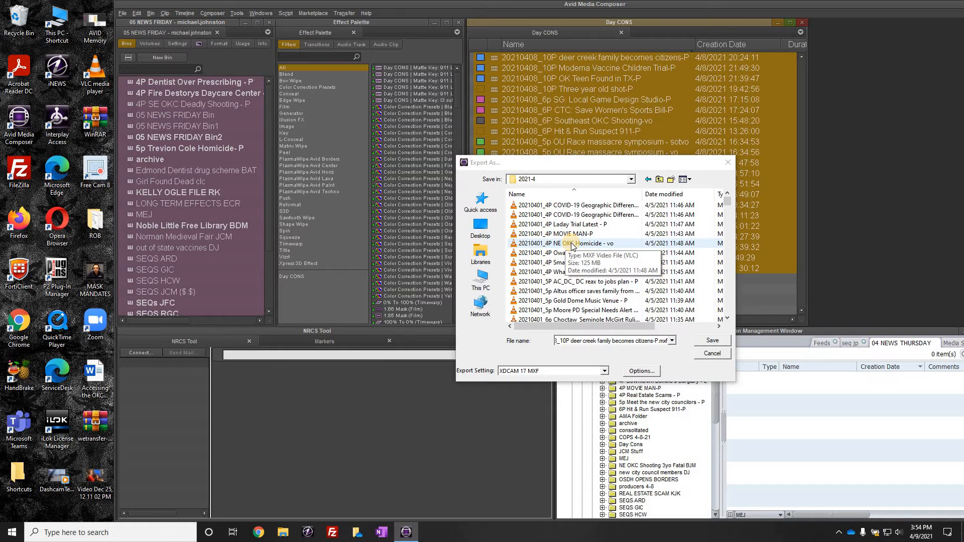
# Step: Cancel the export dialog and close the Day CONS bin
pyautogui.click(713, 353)
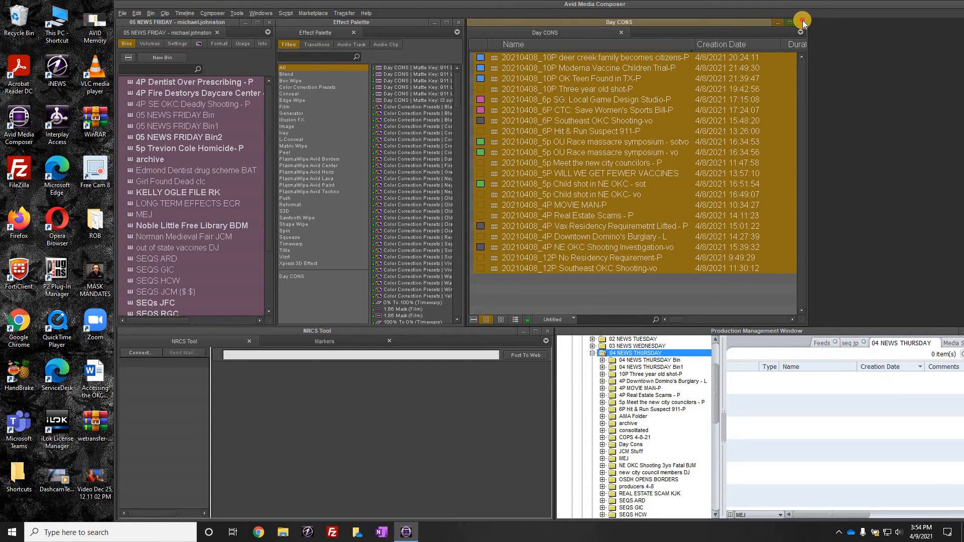
pyautogui.click(803, 20)
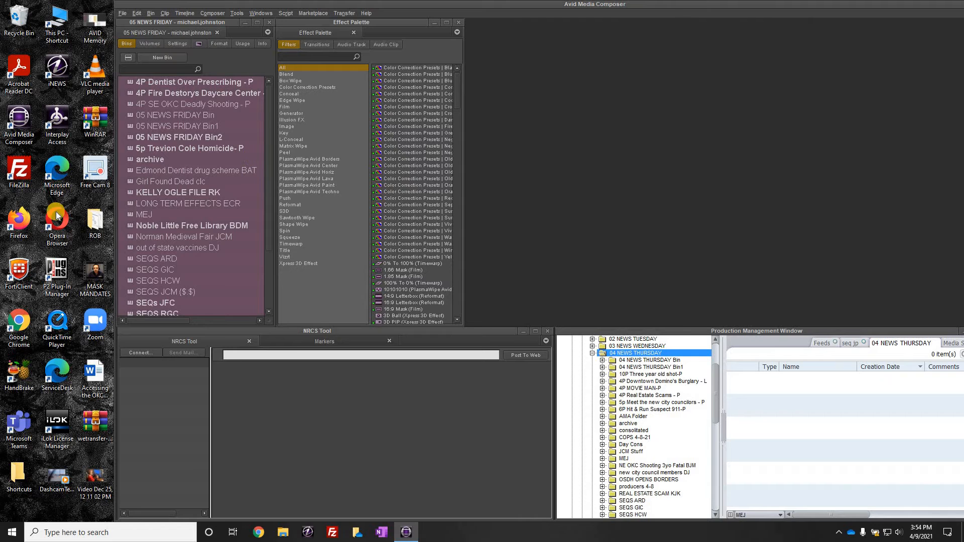
# Step: Open the MEJ bin and browse to the Injection Well Drone Video folder under 02 NEWS > 11 Generic B-Roll
pyautogui.doubleClick(131, 219)
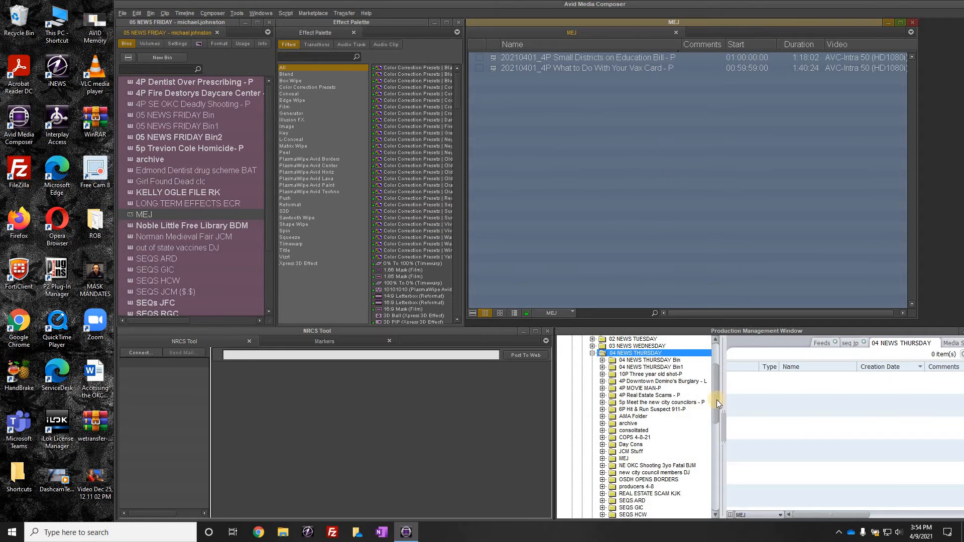
pyautogui.moveTo(717, 387); pyautogui.dragTo(717, 362)
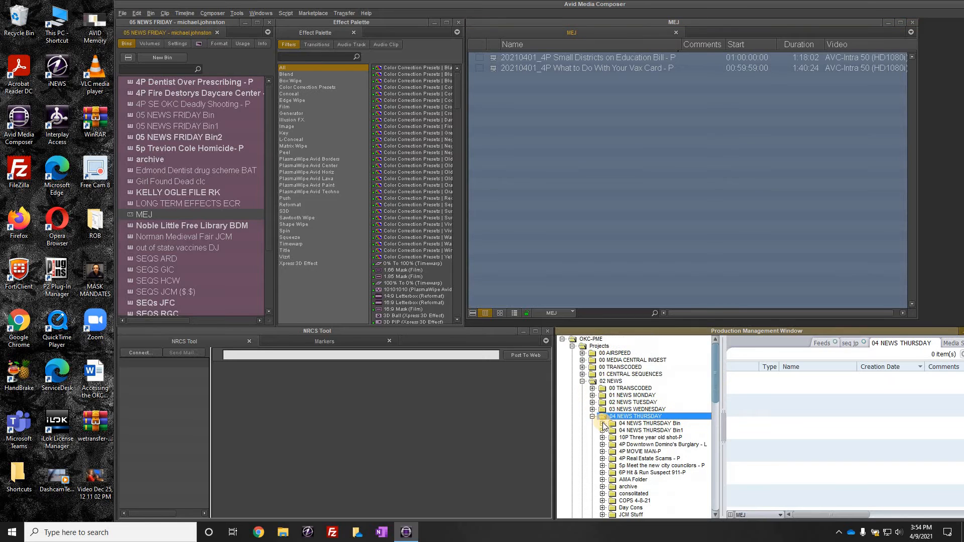
pyautogui.click(593, 416)
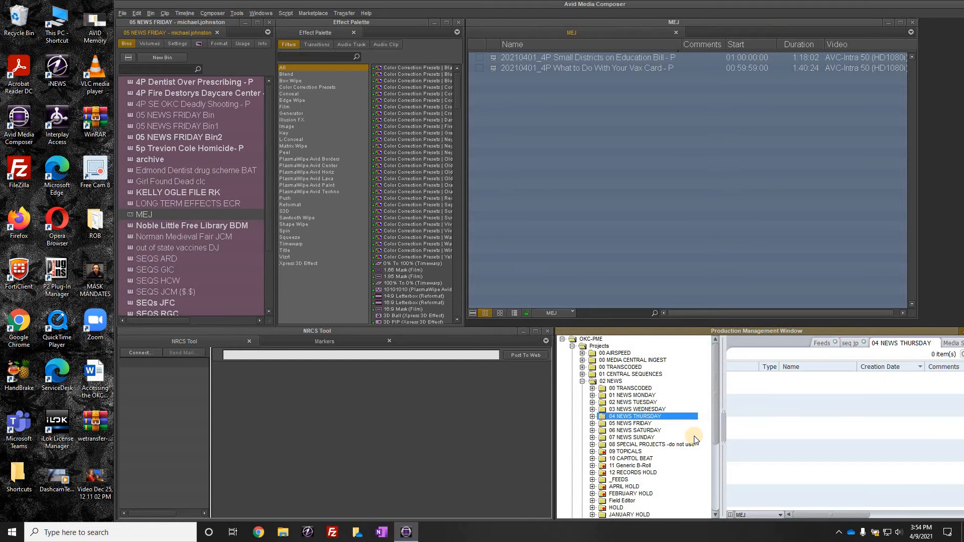
pyautogui.scroll(-2, 642, 426)
pyautogui.doubleClick(642, 425)
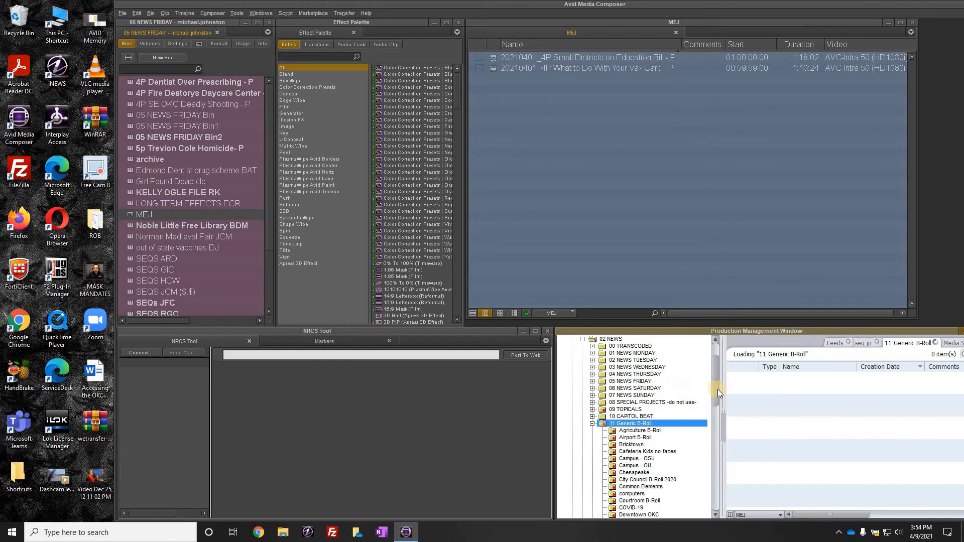
pyautogui.scroll(-3, 717, 418)
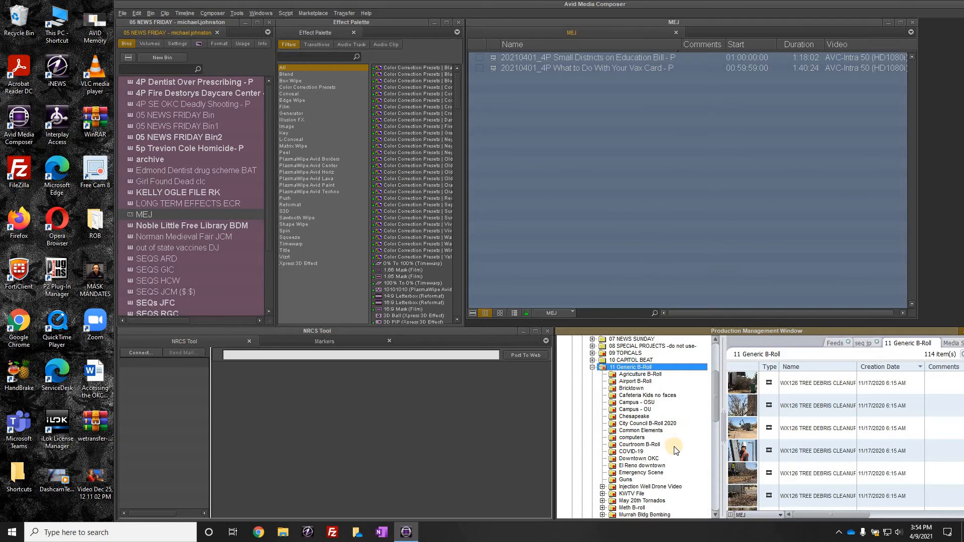
pyautogui.click(641, 486)
# Step: Sort the folder by type and drag the DRONE 9 and INJECTION WELL GB HD BROLL clips into the MEJ bin
pyautogui.click(769, 367)
pyautogui.click(757, 384)
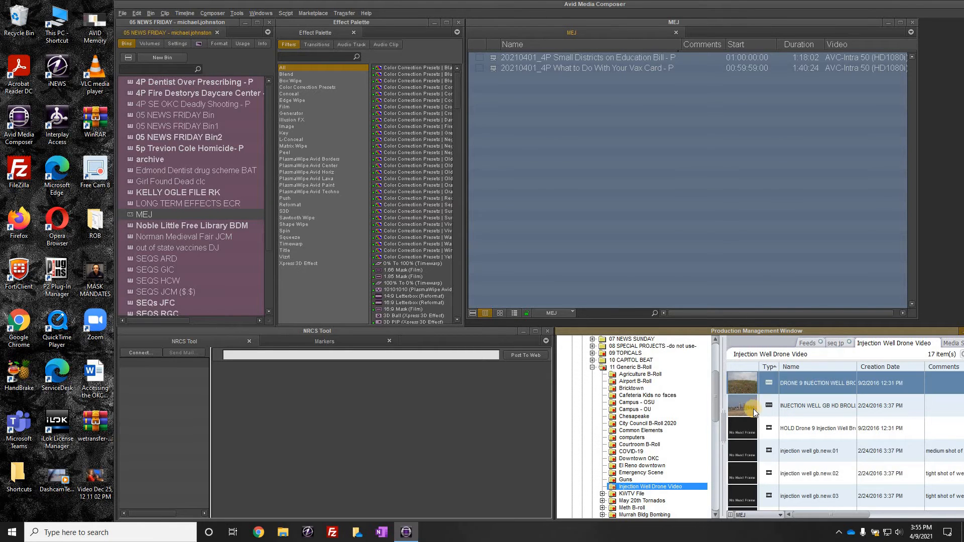
pyautogui.moveTo(652, 261); pyautogui.dragTo(645, 260)
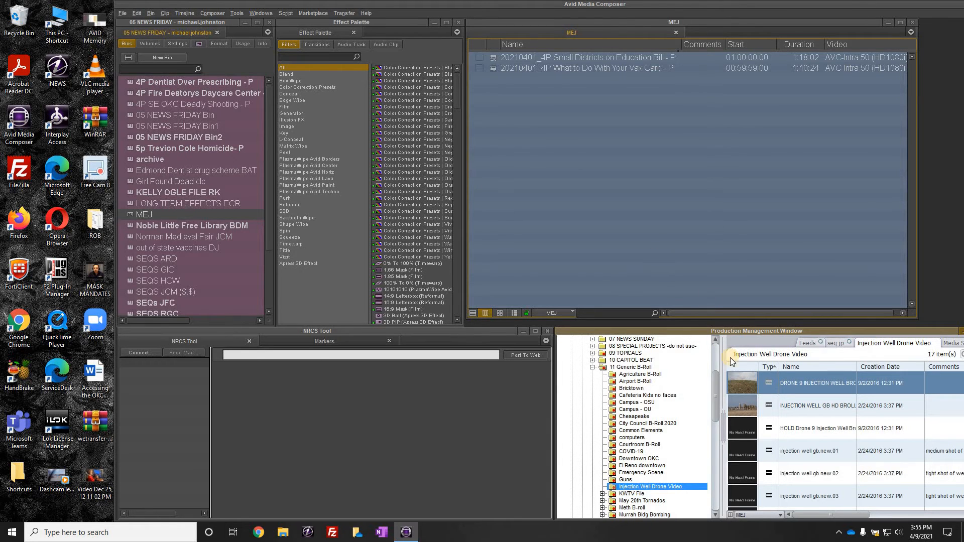
pyautogui.moveTo(749, 411); pyautogui.dragTo(640, 284)
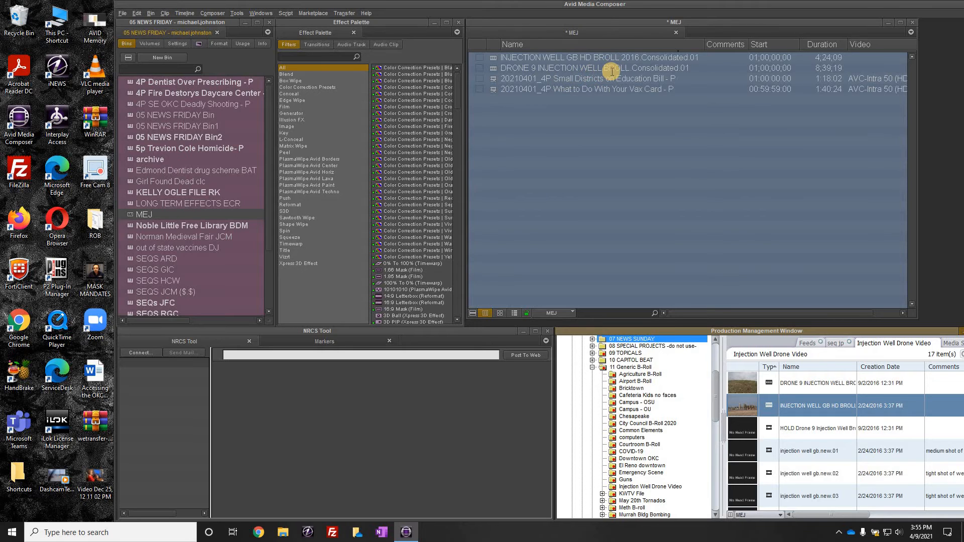
# Step: Rename the DRONE 9 clip to DRONE 9 INJECTION WELL BROLL by removing the Consolidated.01 suffix
pyautogui.click(633, 62)
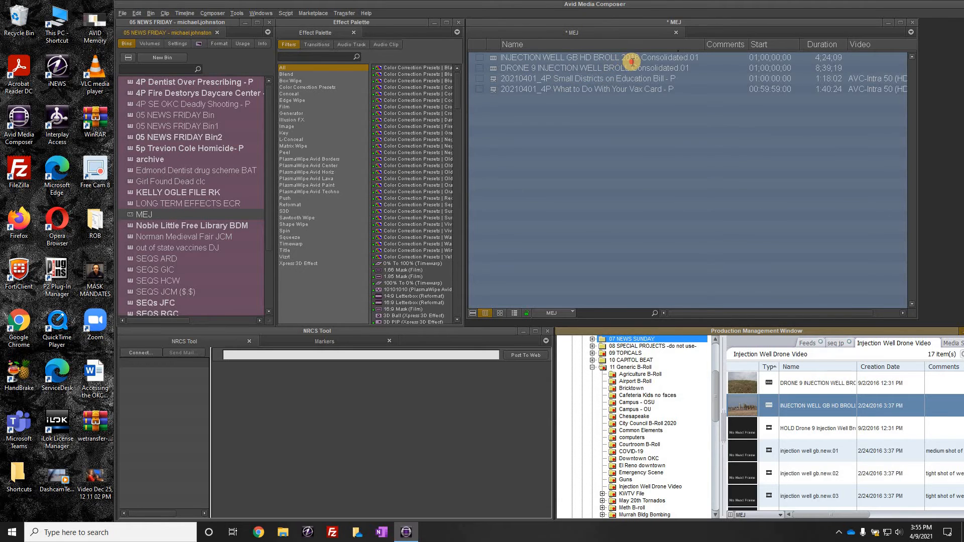
pyautogui.click(632, 69)
pyautogui.click(632, 69)
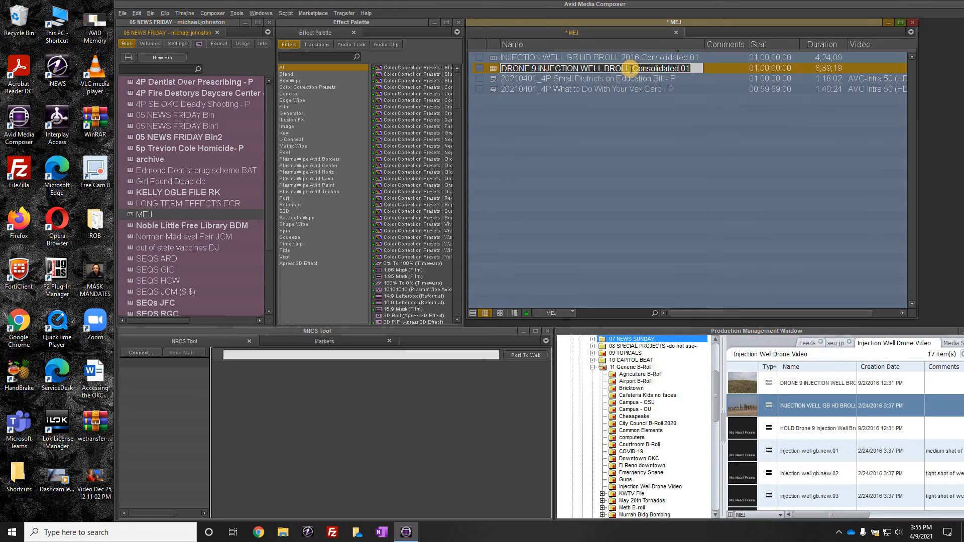
pyautogui.click(632, 69)
pyautogui.keyDown('shift'); pyautogui.click(699, 68); pyautogui.keyUp('shift')
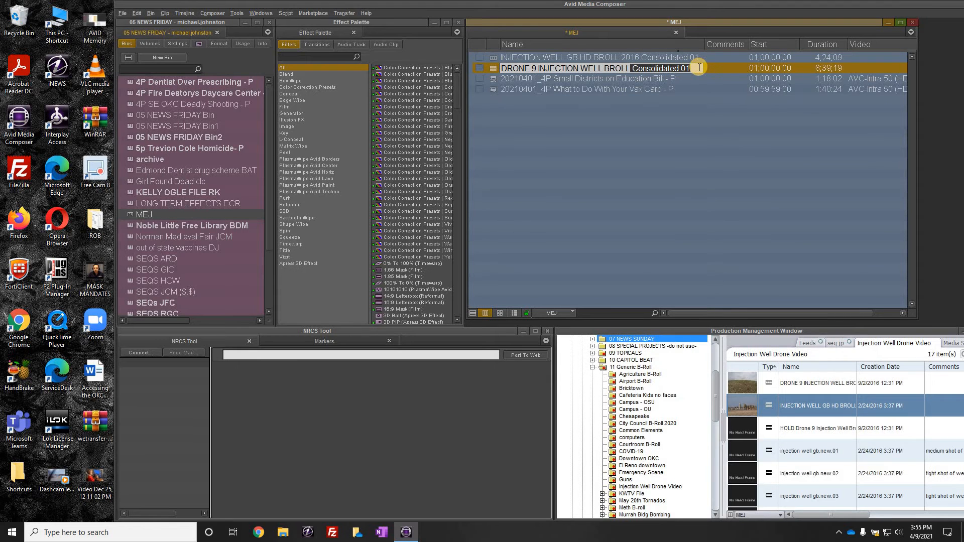
pyautogui.press('BackSpace')
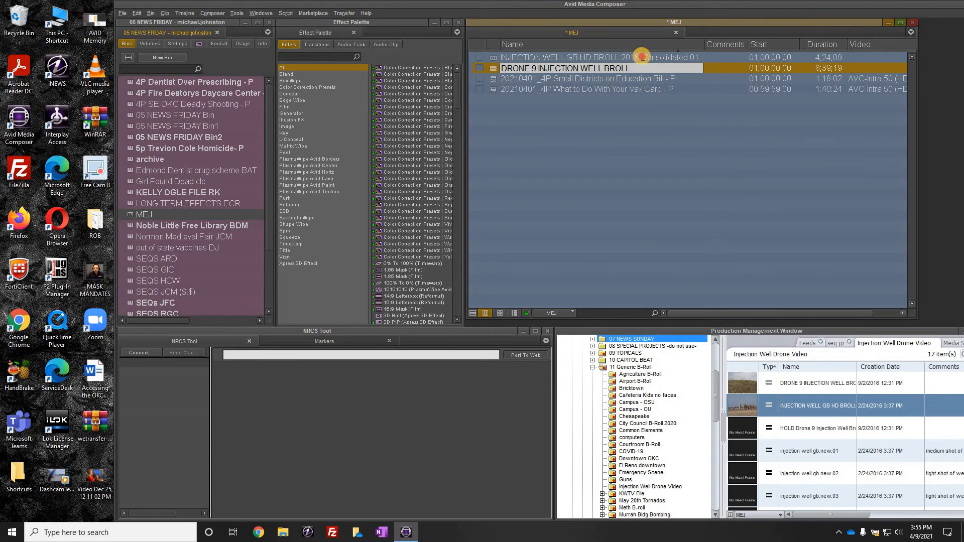
# Step: Remove the Consolidated.01 suffix from the INJECTION WELL BROLL 2016 clip's name
pyautogui.click(642, 57)
pyautogui.moveTo(643, 57); pyautogui.dragTo(714, 59)
pyautogui.press('BackSpace')
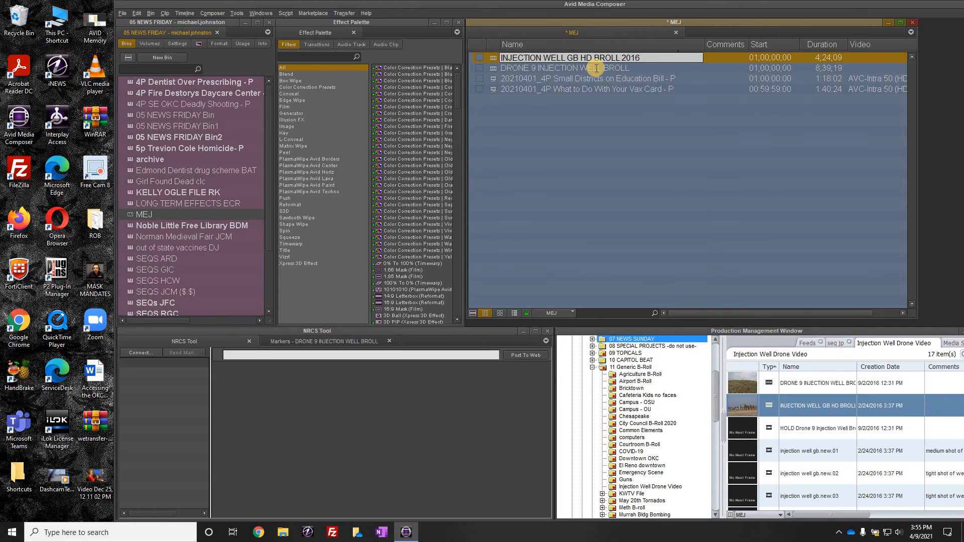
pyautogui.press('BackSpace')
pyautogui.press('BackSpace')
pyautogui.press('BackSpace')
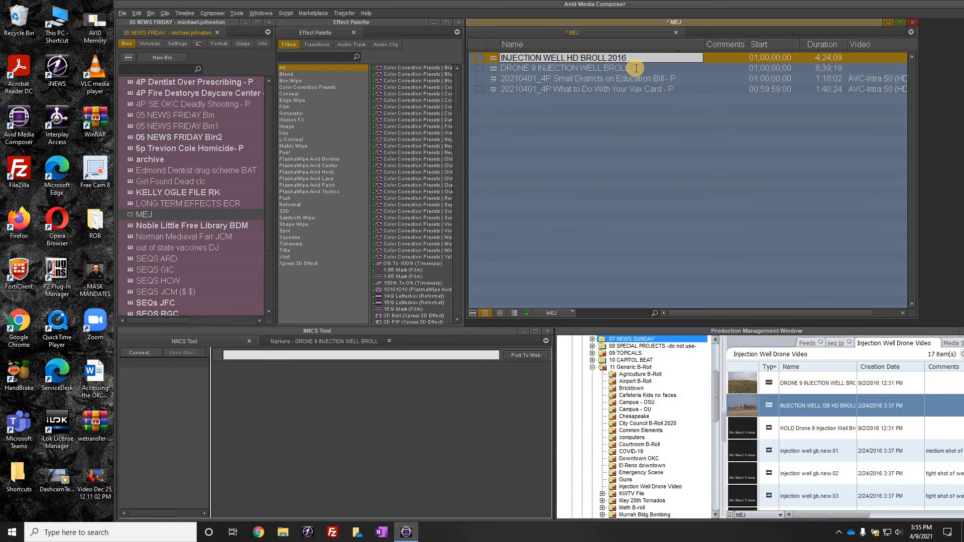
pyautogui.click(546, 96)
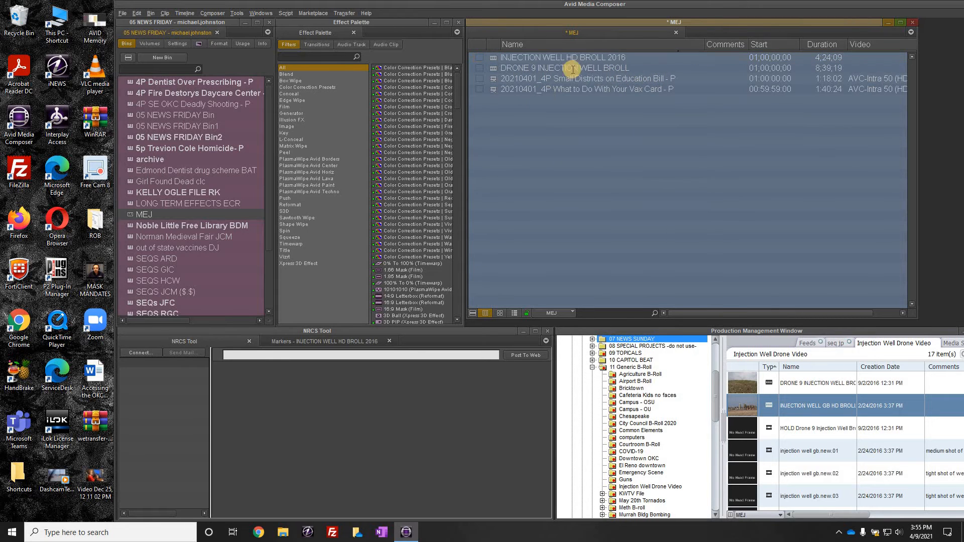
# Step: Select both injection well clips in the MEJ bin and choose Export to File for them
pyautogui.click(494, 70)
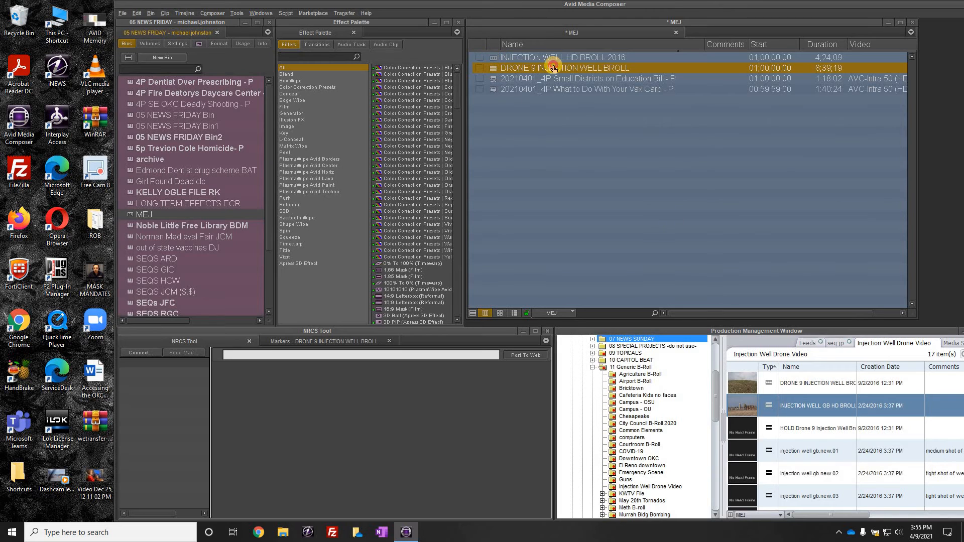
pyautogui.click(494, 58)
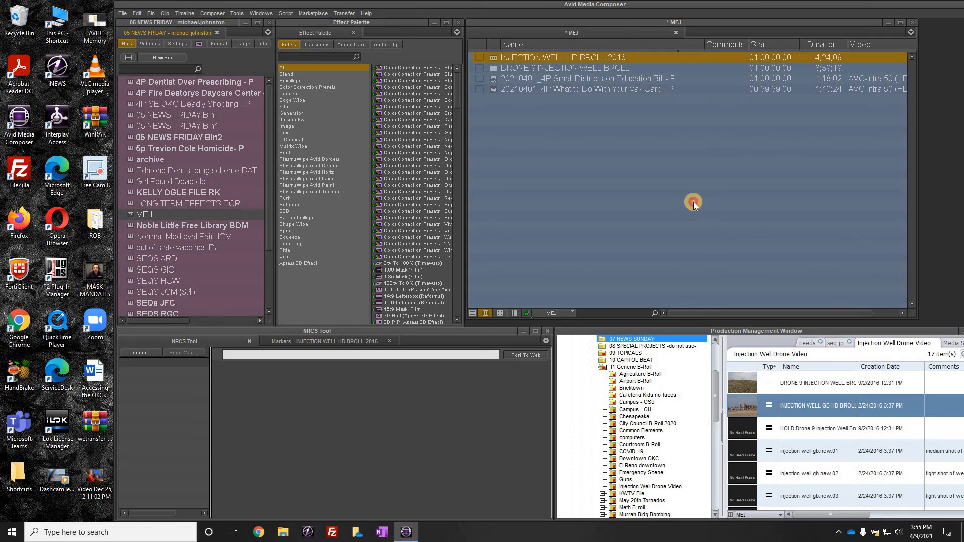
pyautogui.click(597, 205)
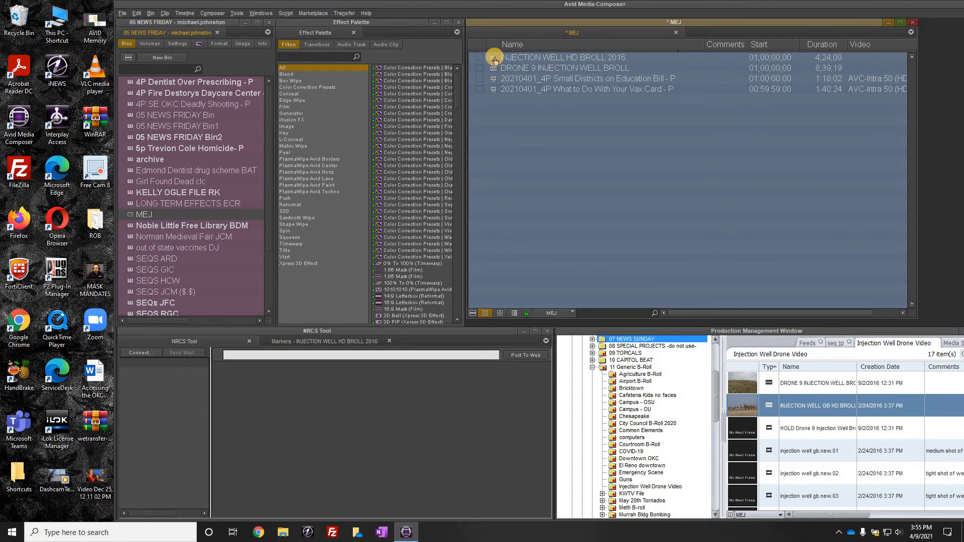
pyautogui.click(493, 59)
pyautogui.keyDown('shift'); pyautogui.click(493, 68); pyautogui.keyUp('shift')
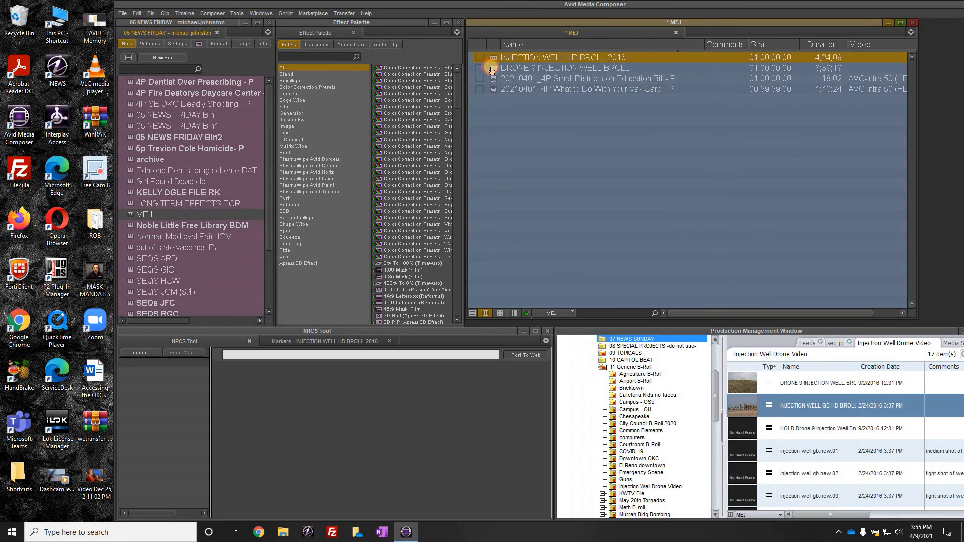
pyautogui.rightClick(514, 90)
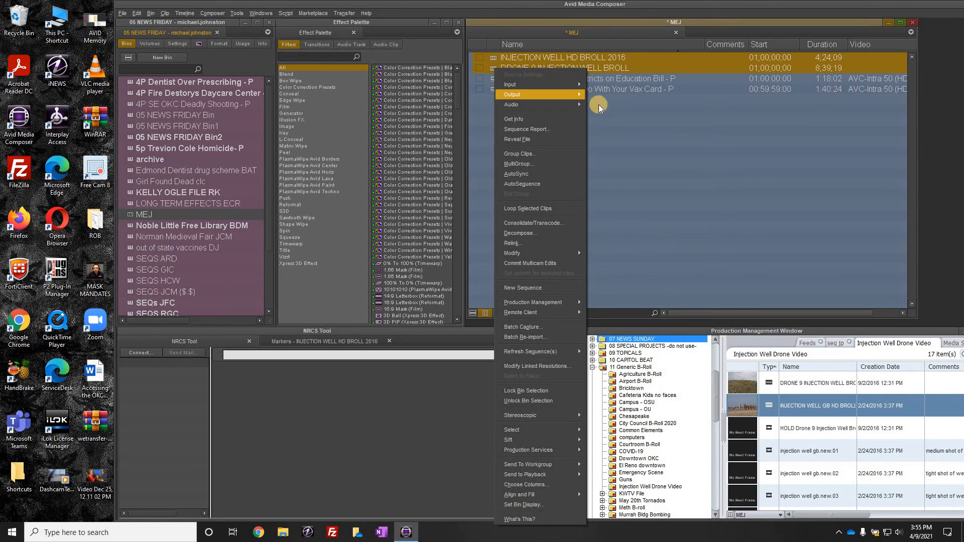
pyautogui.moveTo(578, 95)
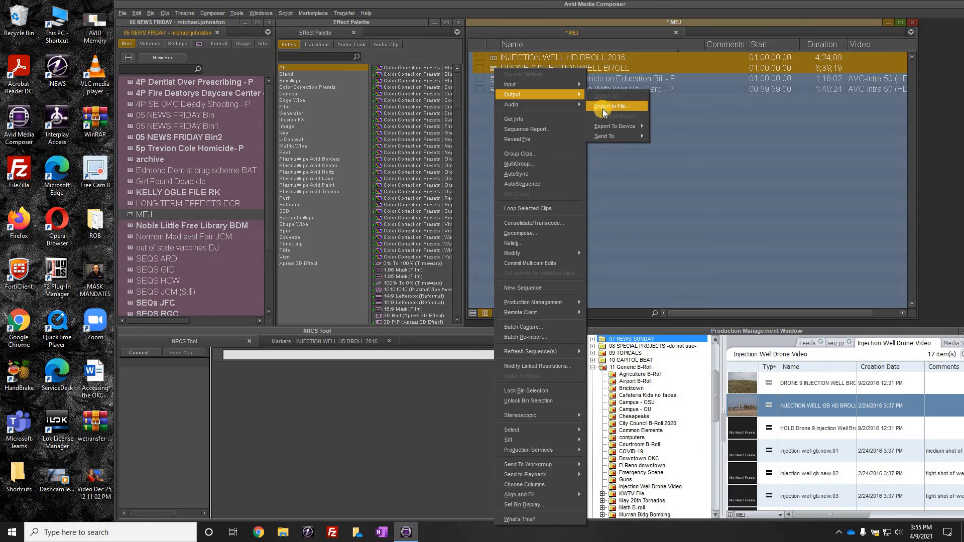
pyautogui.click(602, 108)
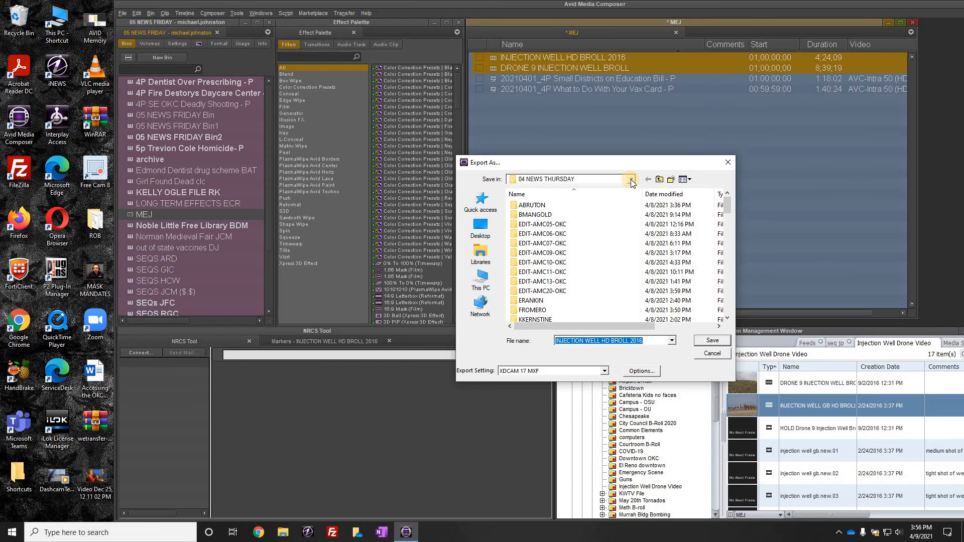
# Step: Browse the export destination to the File Video folder on the OKC AVID Archive (J:) drive
pyautogui.click(631, 180)
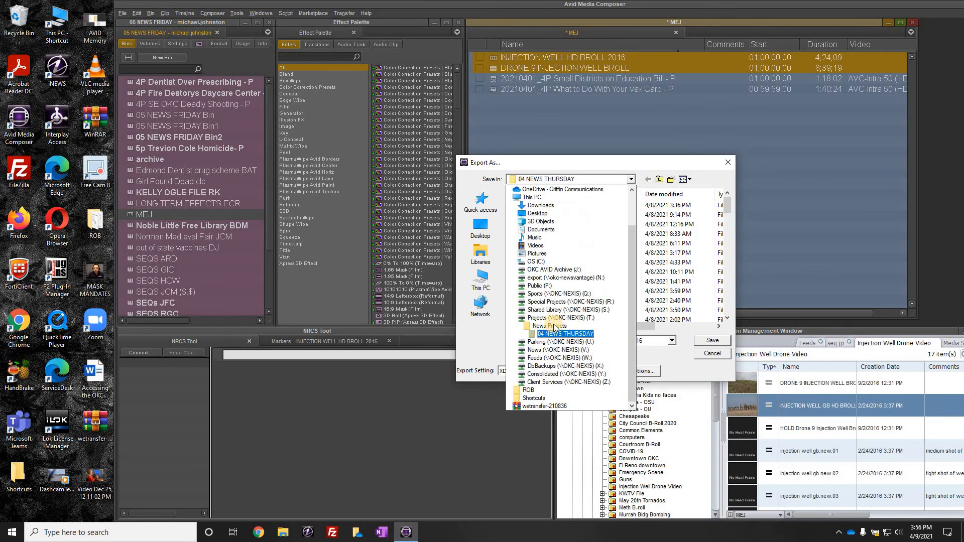
pyautogui.click(486, 287)
pyautogui.click(481, 280)
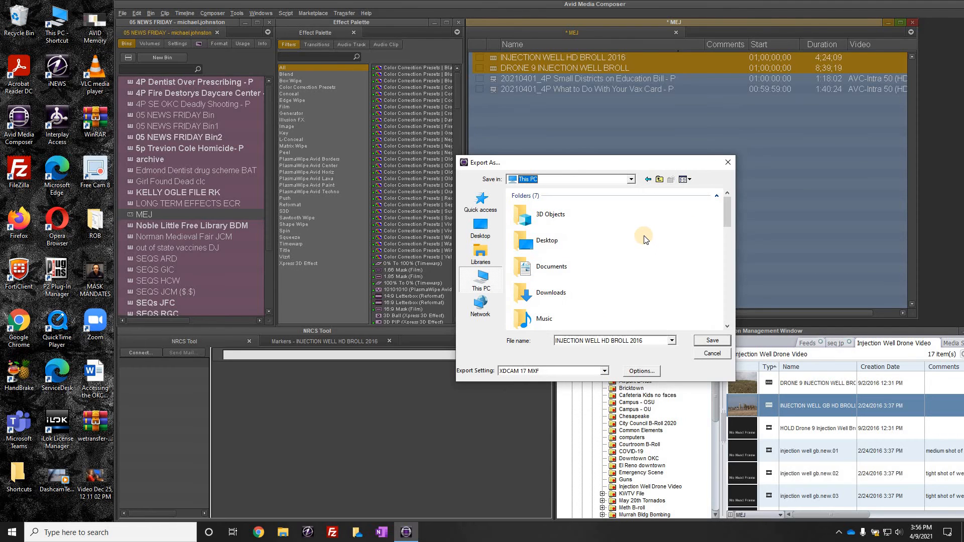
pyautogui.scroll(-4, 646, 240)
pyautogui.scroll(-1, 647, 241)
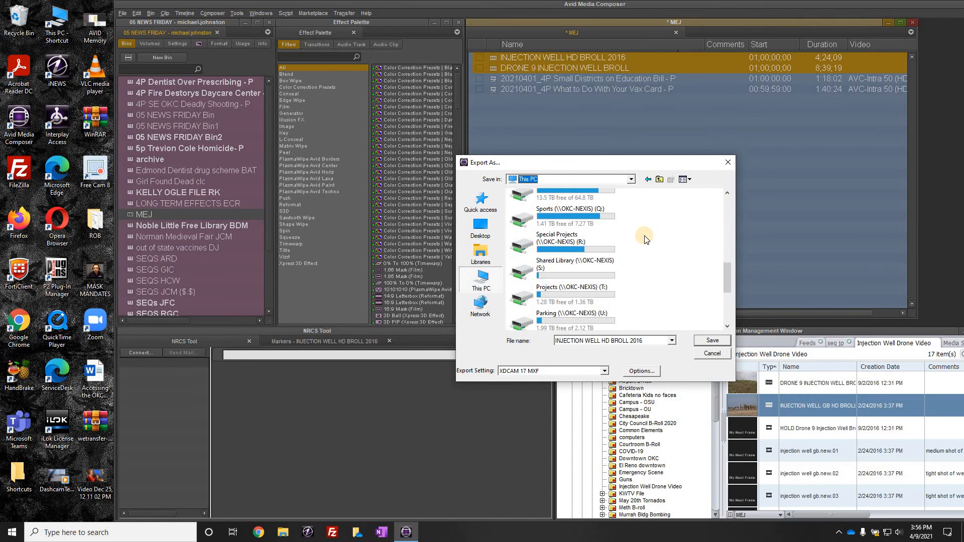
pyautogui.scroll(3, 645, 240)
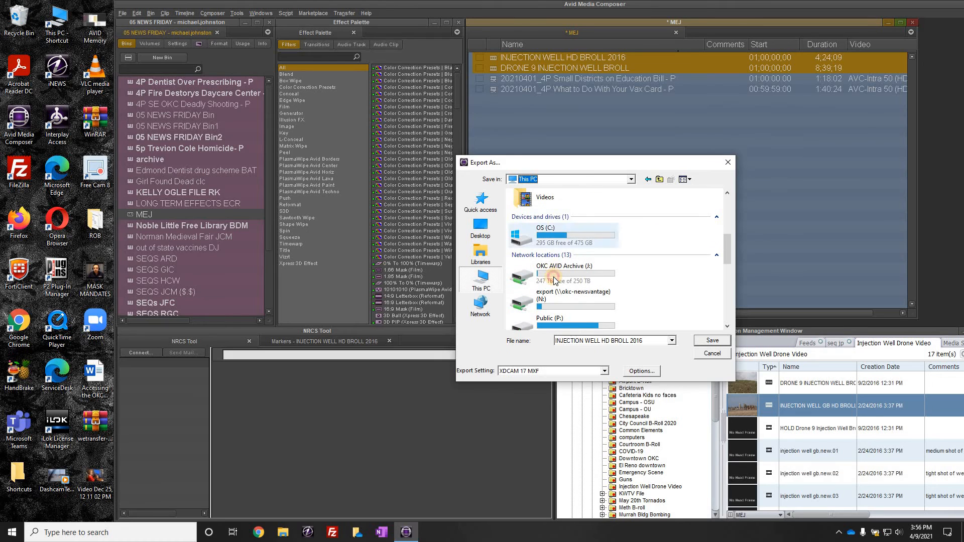
pyautogui.doubleClick(548, 244)
pyautogui.doubleClick(537, 234)
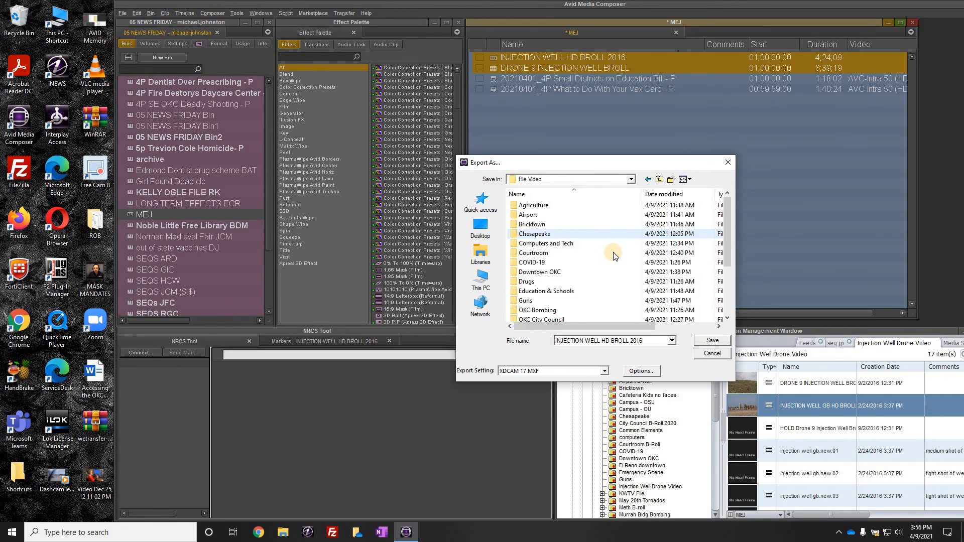
# Step: Create a new folder named Energy Oil & Gas inside the File Video folder
pyautogui.scroll(-3, 613, 252)
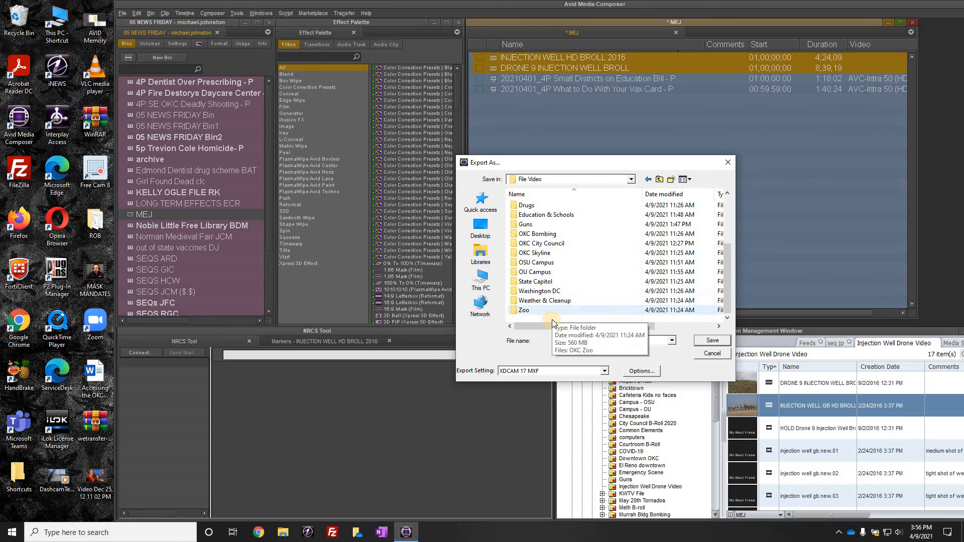
pyautogui.rightClick(552, 322)
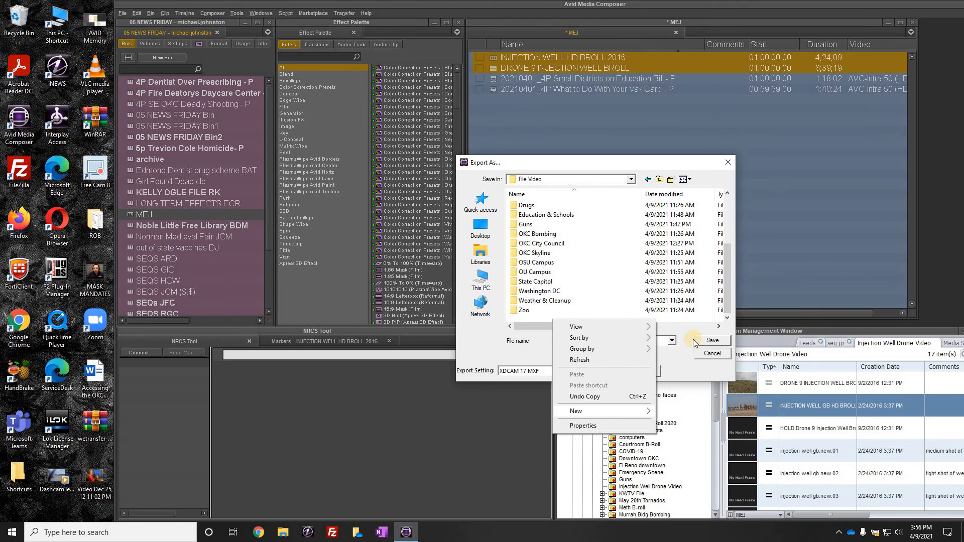
pyautogui.moveTo(648, 411)
pyautogui.click(682, 276)
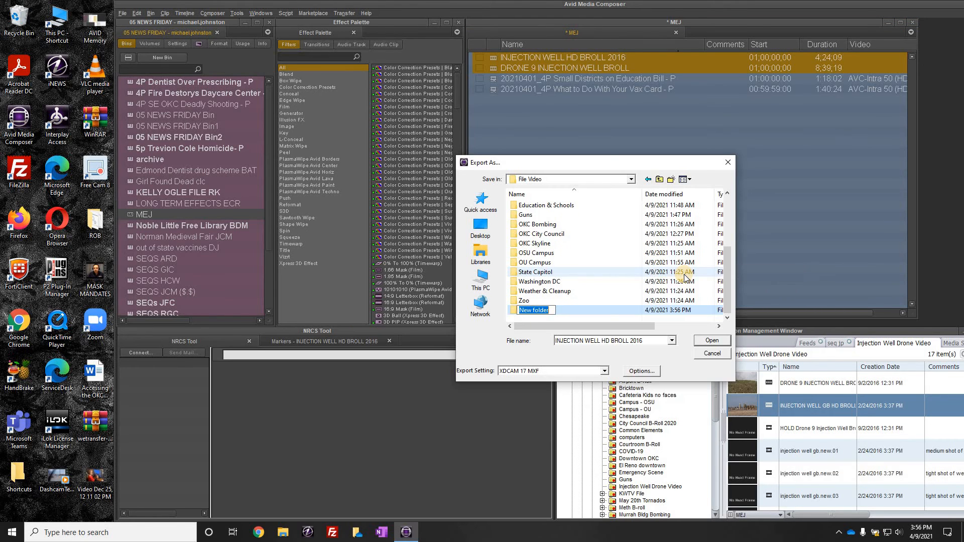
pyautogui.write('Energy Oil & Gas')
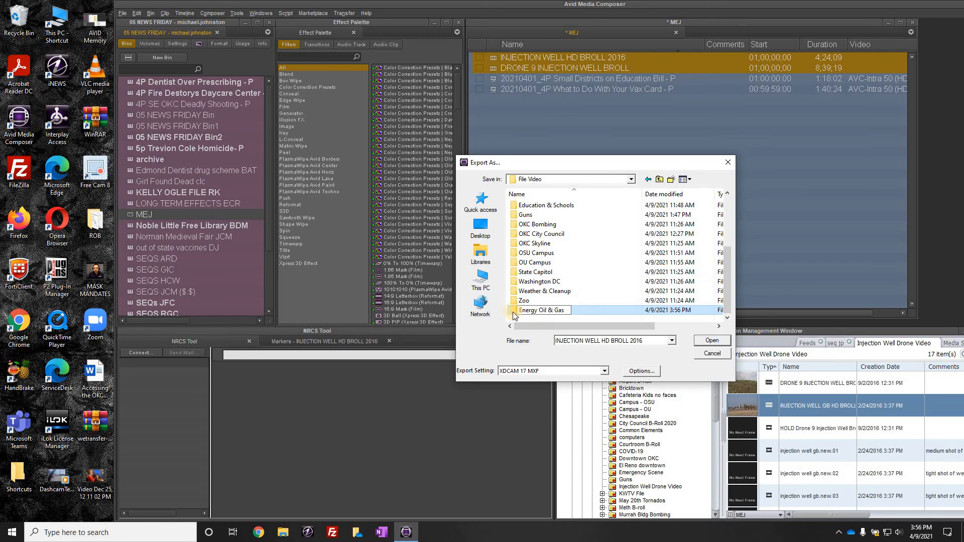
# Step: Open the Energy Oil & Gas folder and save the INJECTION WELL HD BROLL 2016 export there
pyautogui.doubleClick(514, 311)
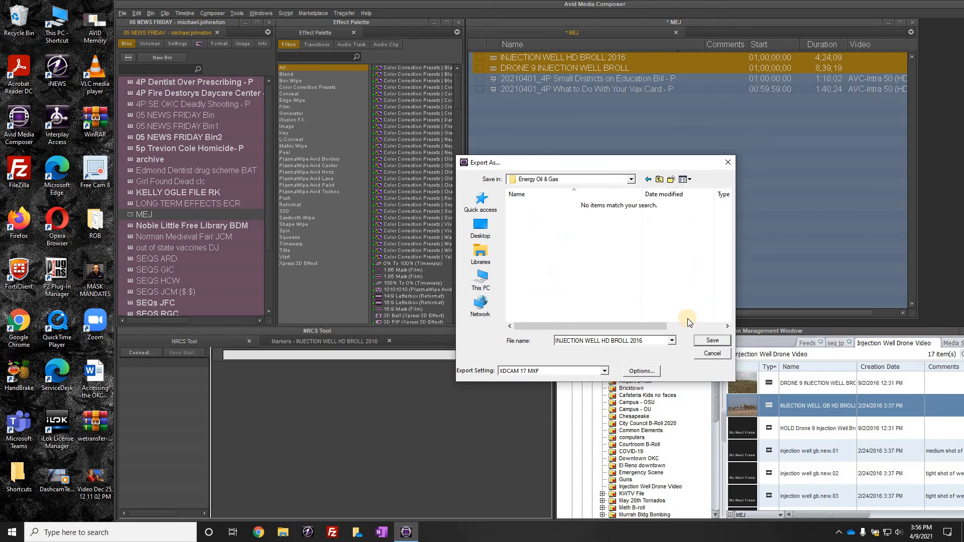
pyautogui.click(719, 343)
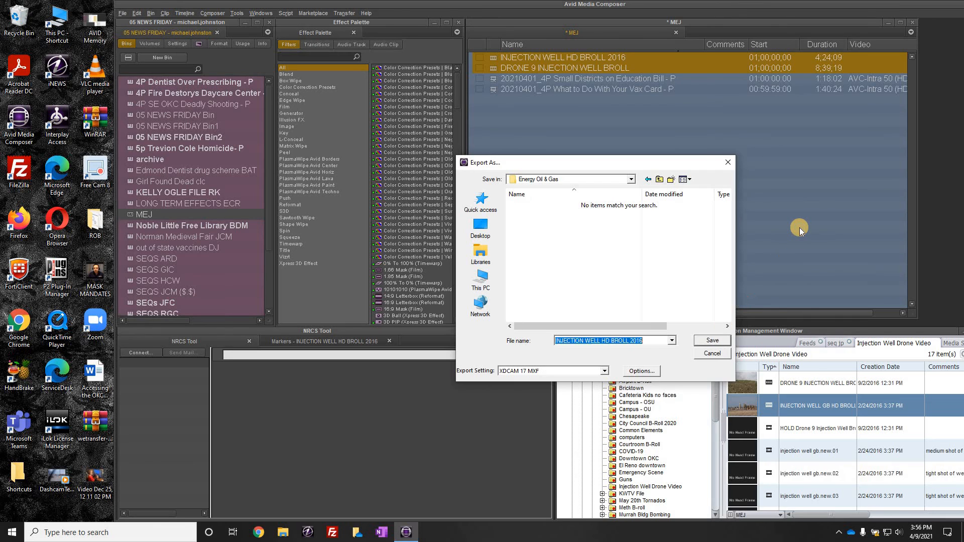